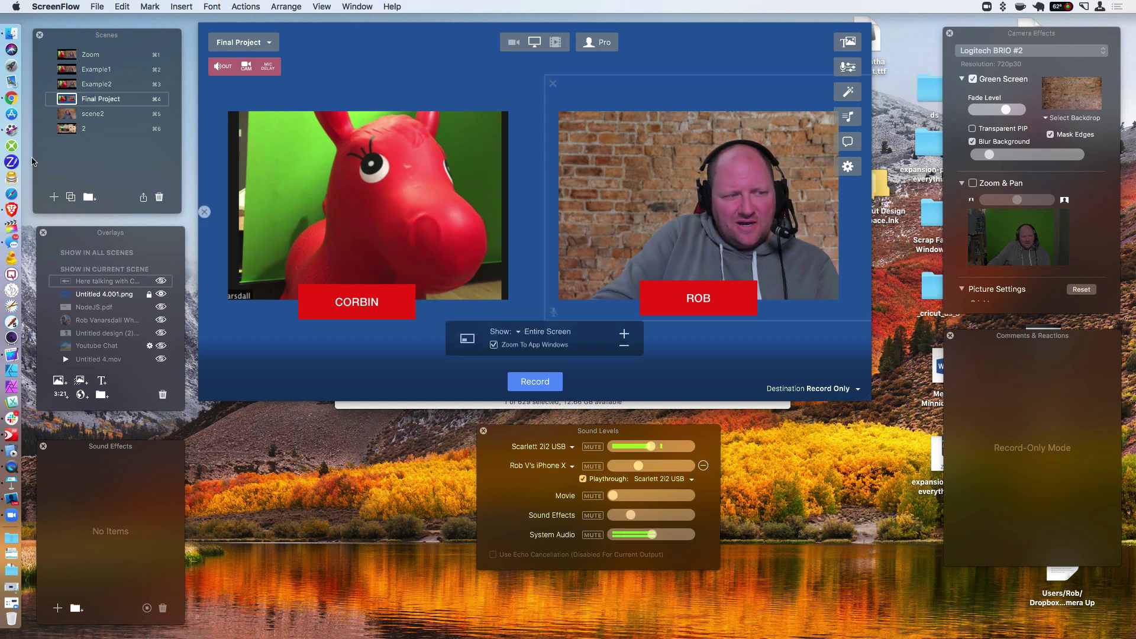
- Toggle the Untitled 4.001.png name-tag overlay off and back on to compare the preview
click(161, 282)
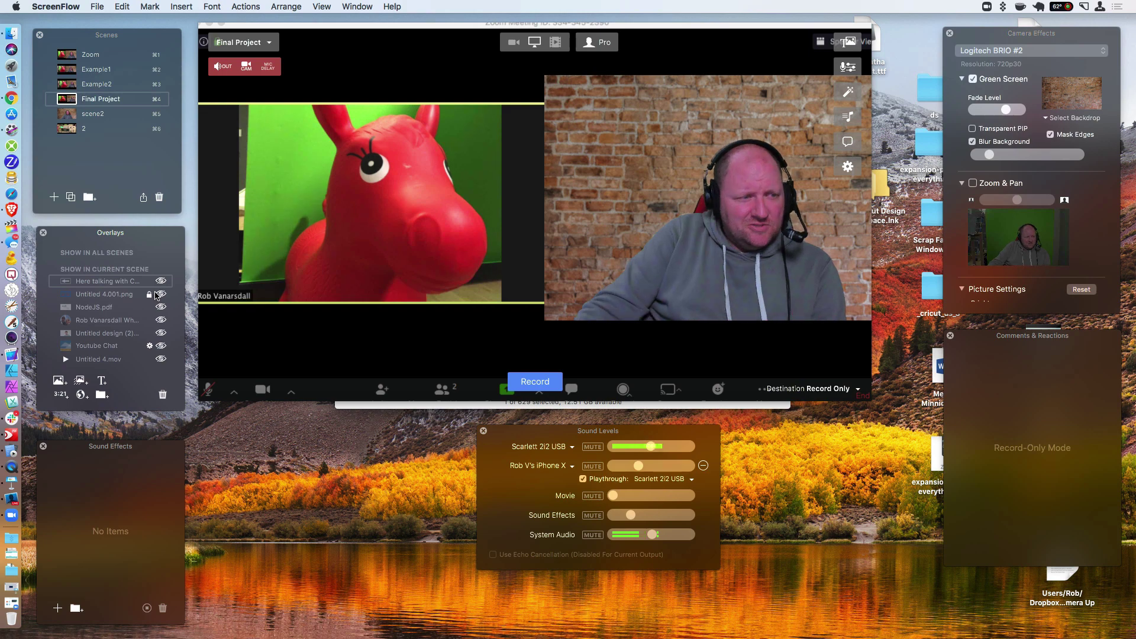
click(159, 294)
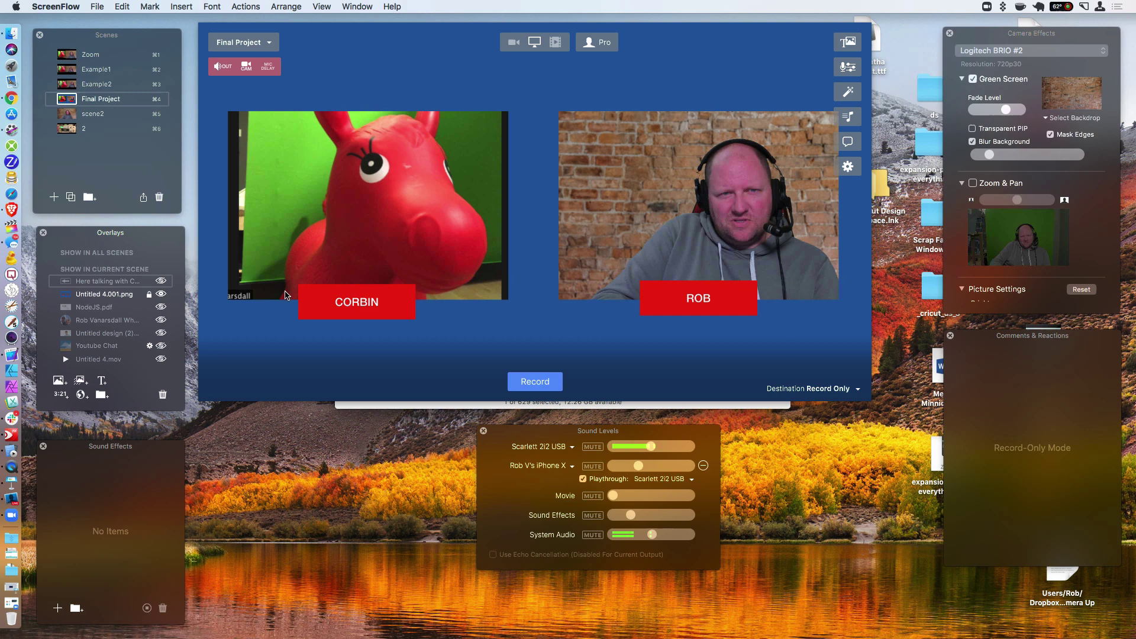
mouse_move(486, 285)
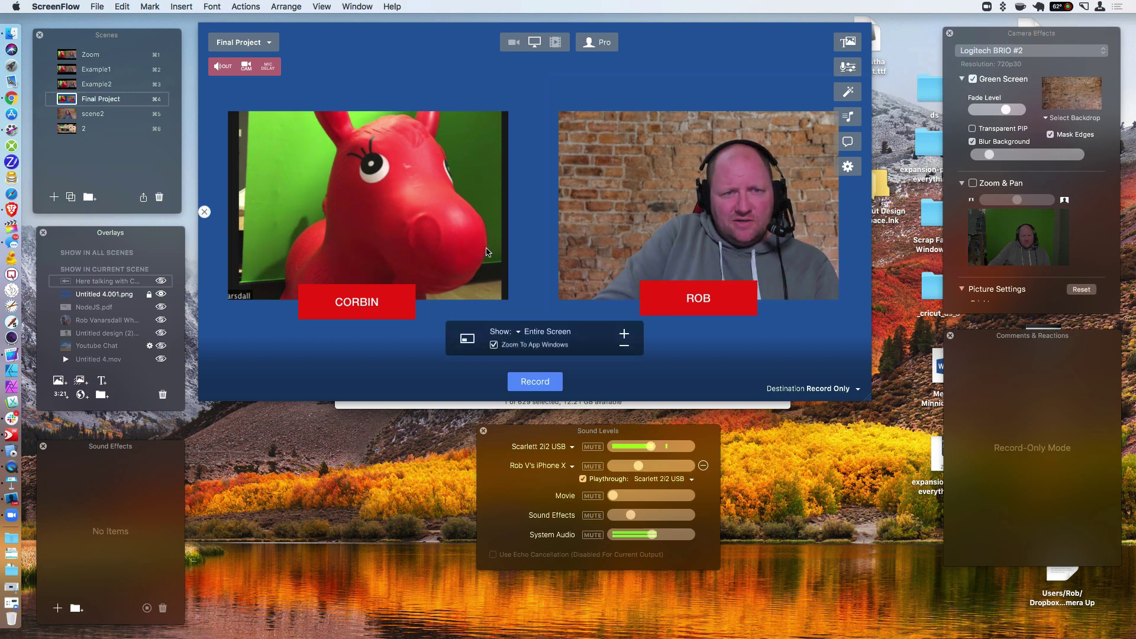
- Hide the name-tag overlay again and make Ecamm Live the active application
click(160, 294)
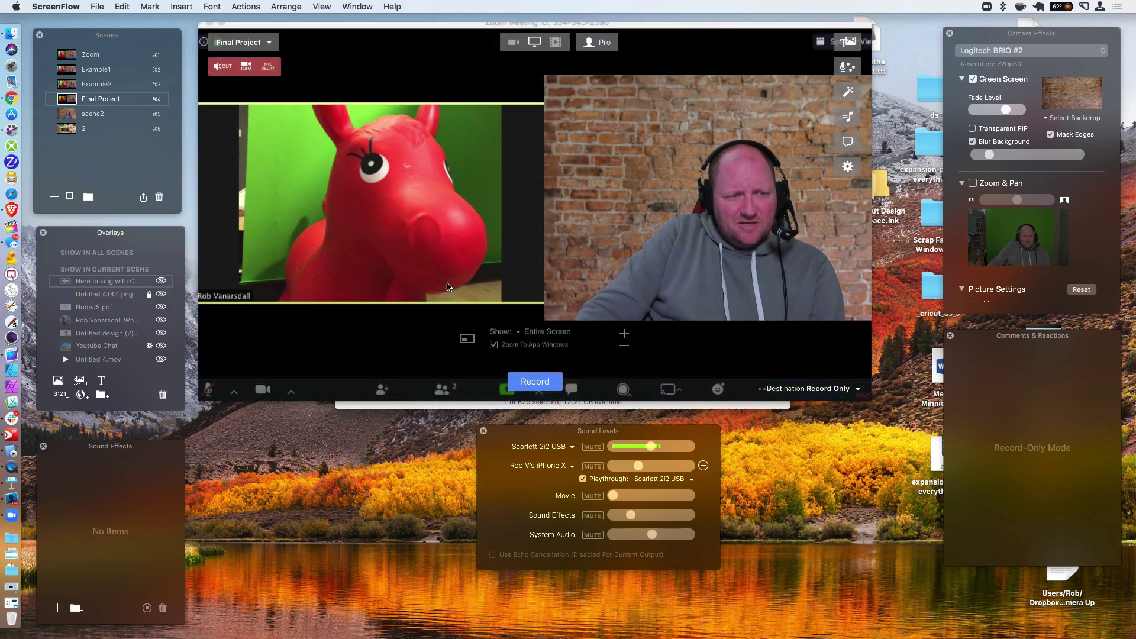
click(668, 220)
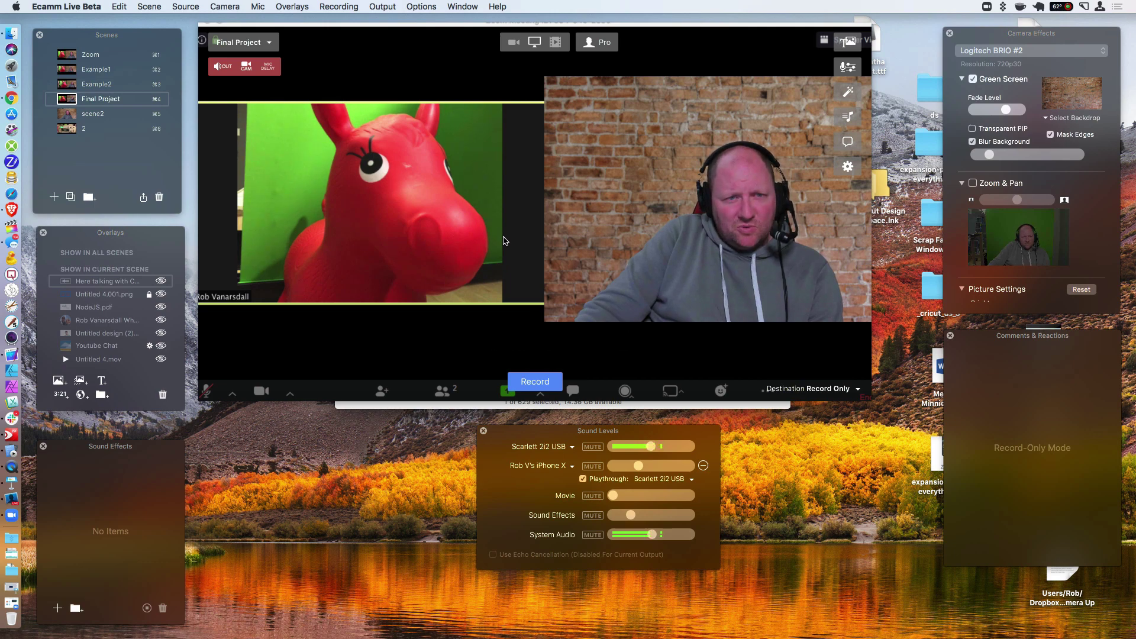
- Screenshot the Zoom call window with Cmd+Shift+4, then bring the Canva home page into view
key(super+shift+4)
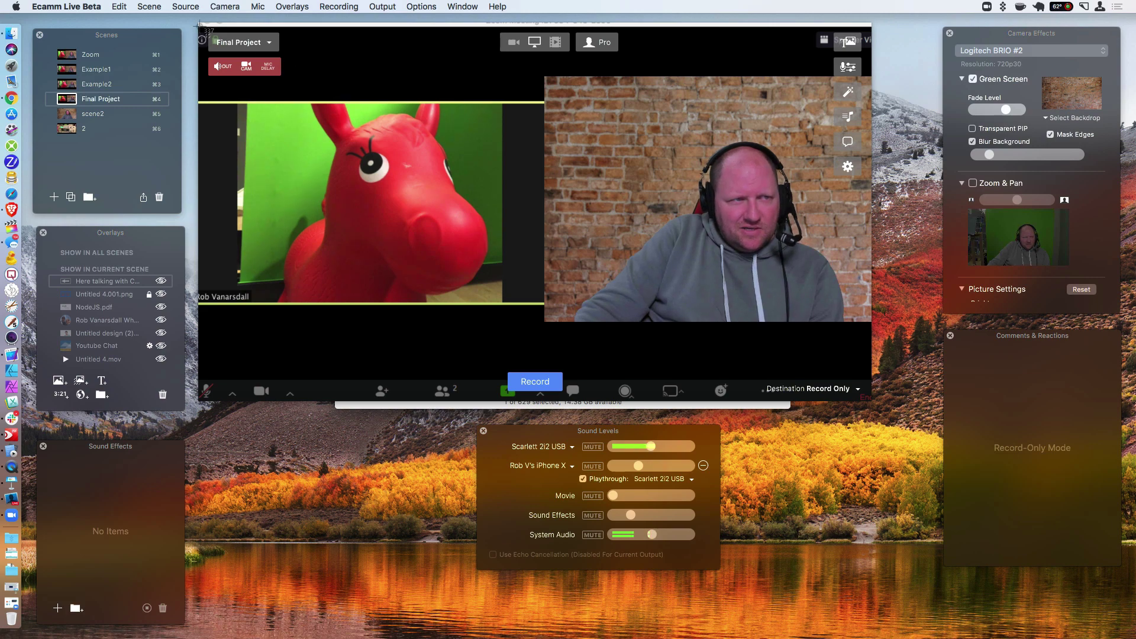
drag(199, 23, 874, 403)
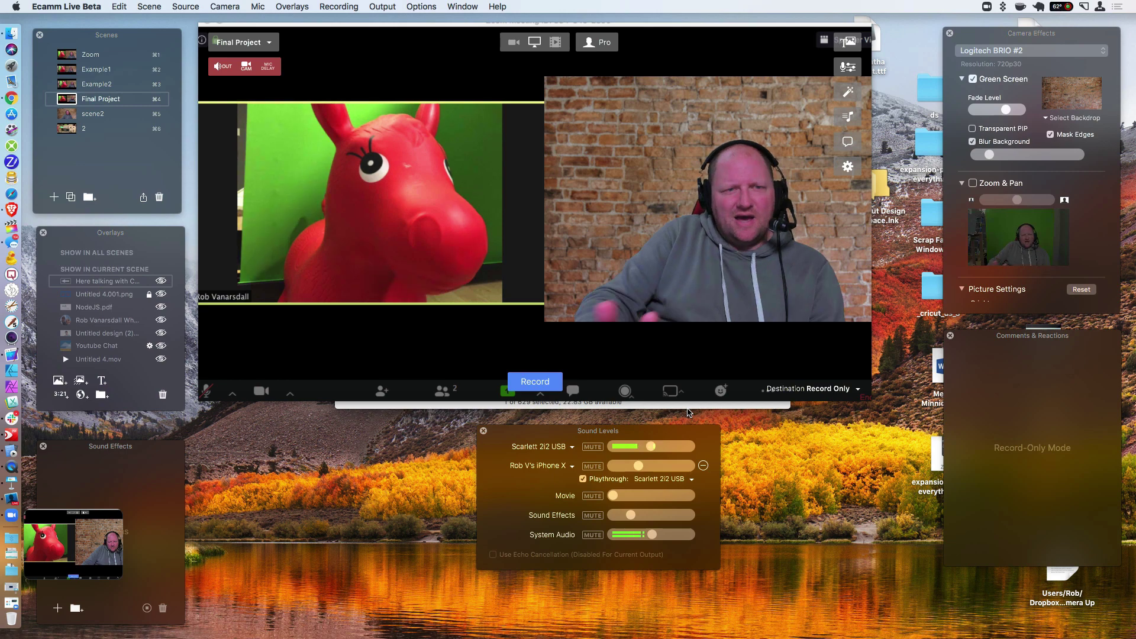
mouse_move(78, 552)
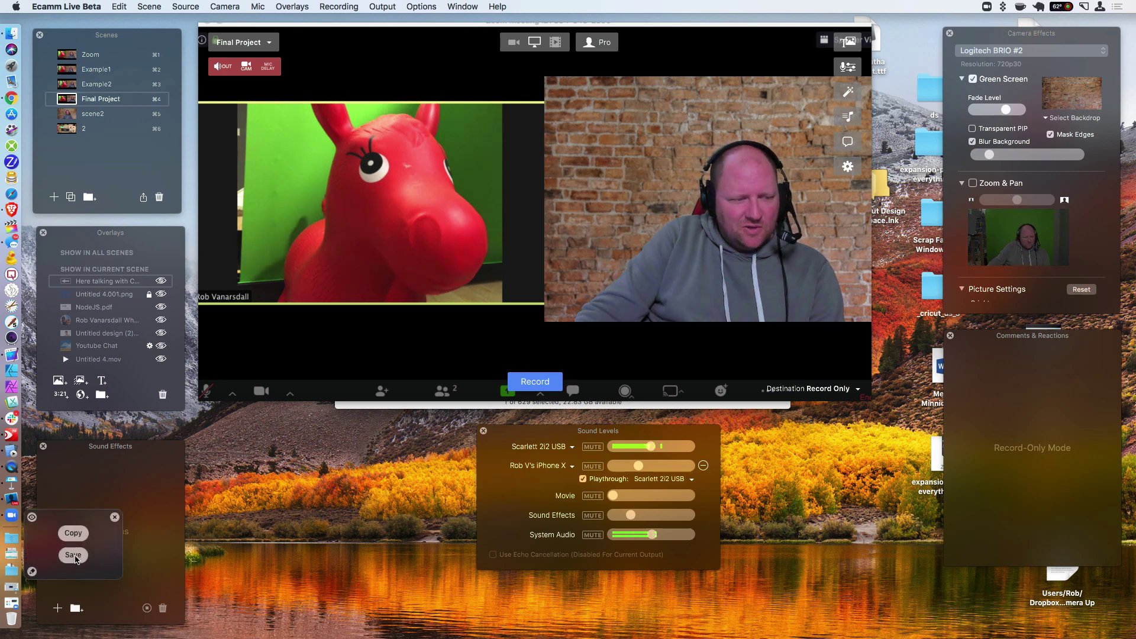
click(74, 555)
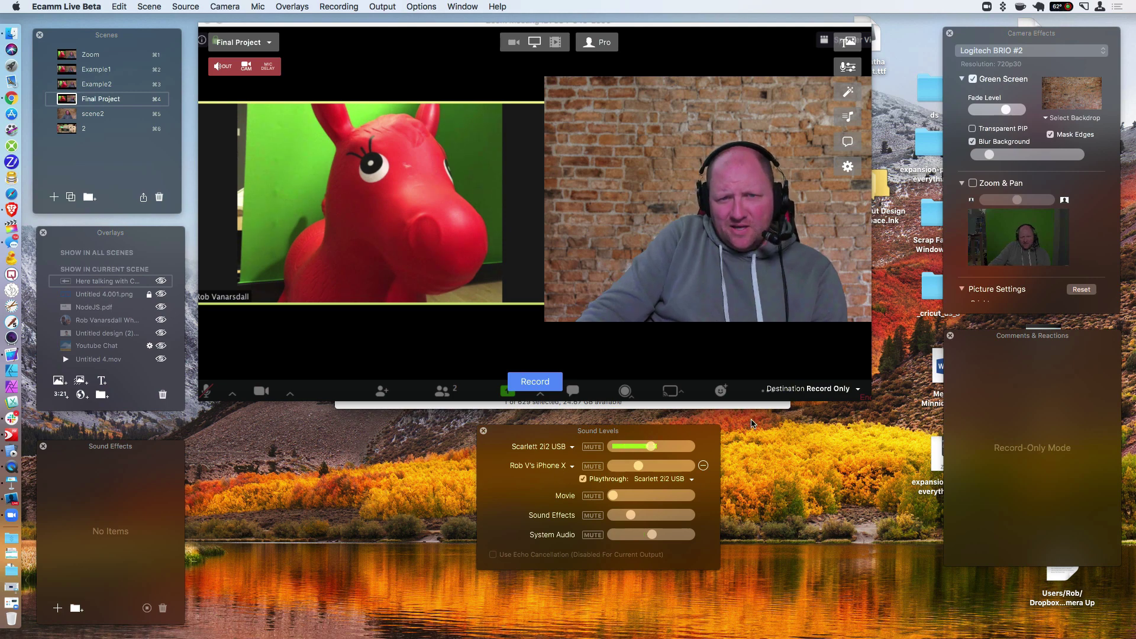
mouse_move(706, 311)
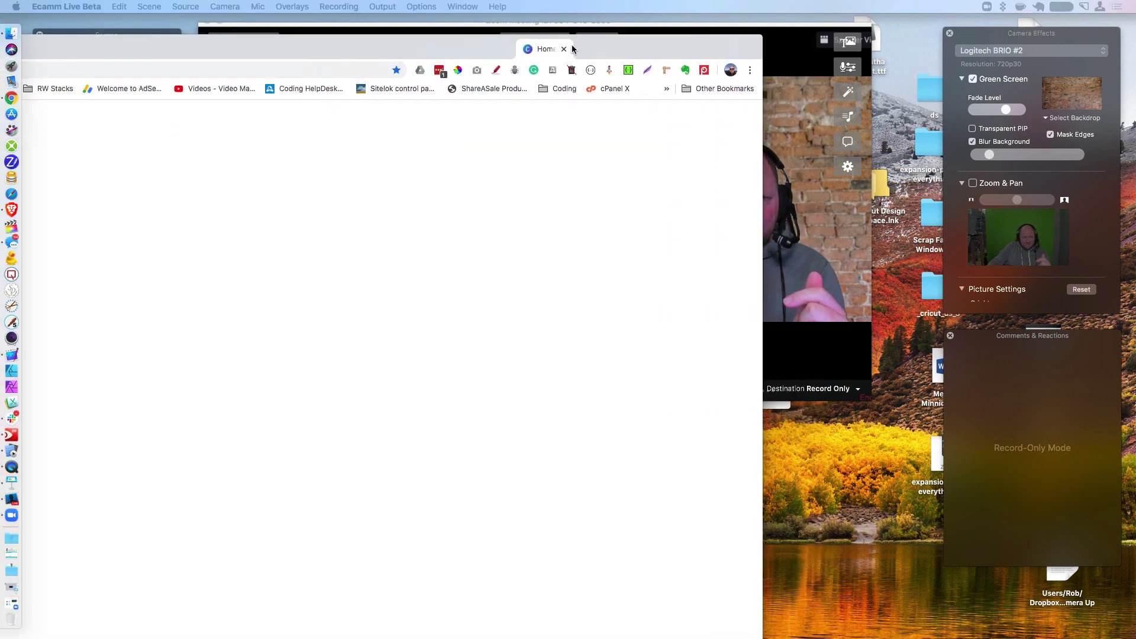
drag(573, 49, 811, 22)
- Start a new blank 16:9 Presentation from Canva's Create a design options
click(352, 491)
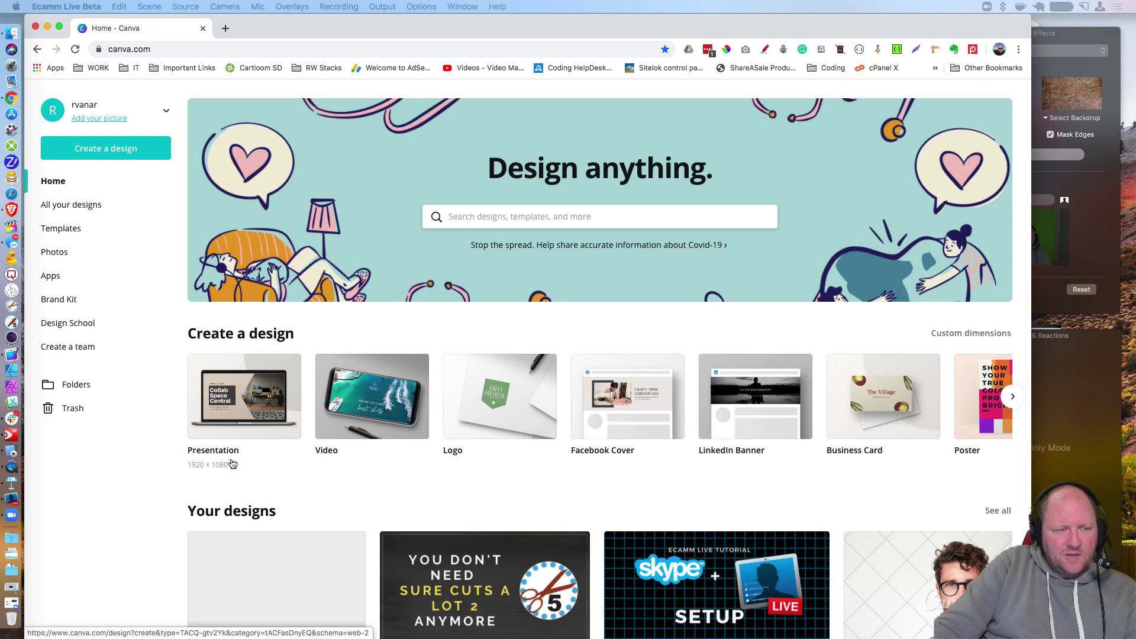
click(240, 395)
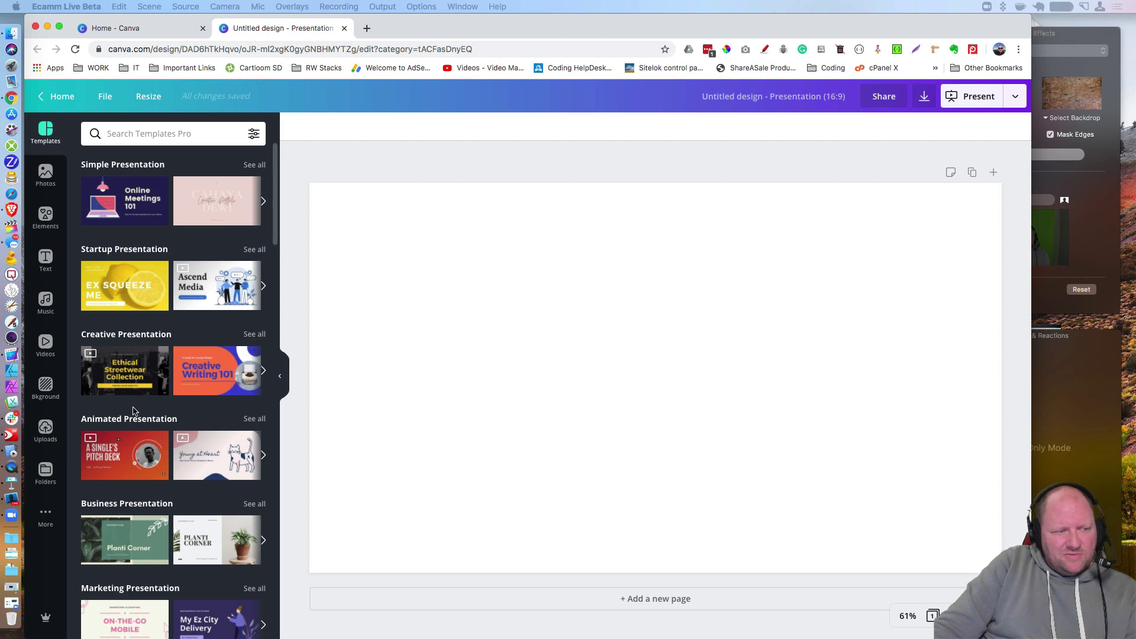
- Apply the teal painted-wood-plank texture from Backgrounds to the whole slide
click(47, 387)
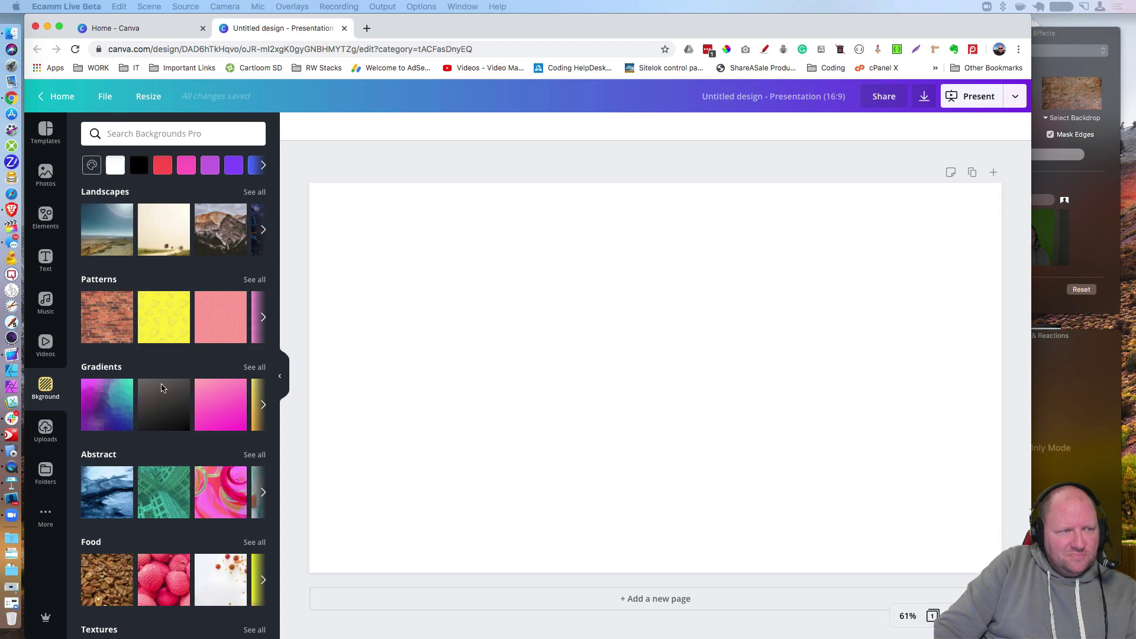
scroll(154, 373, down, 5)
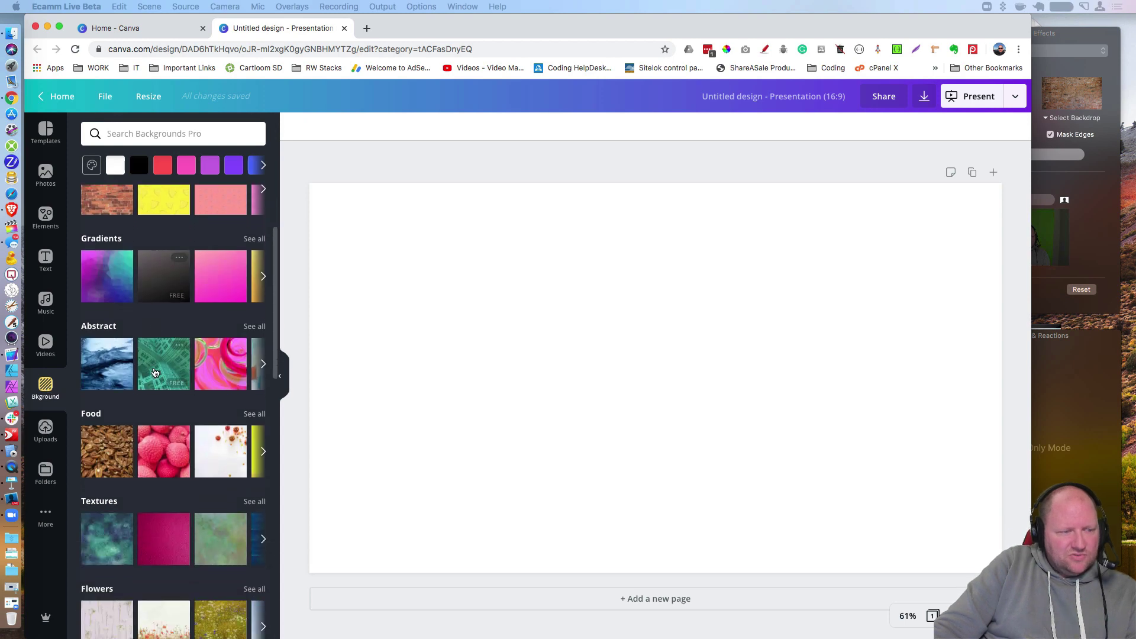
scroll(154, 371, down, 7)
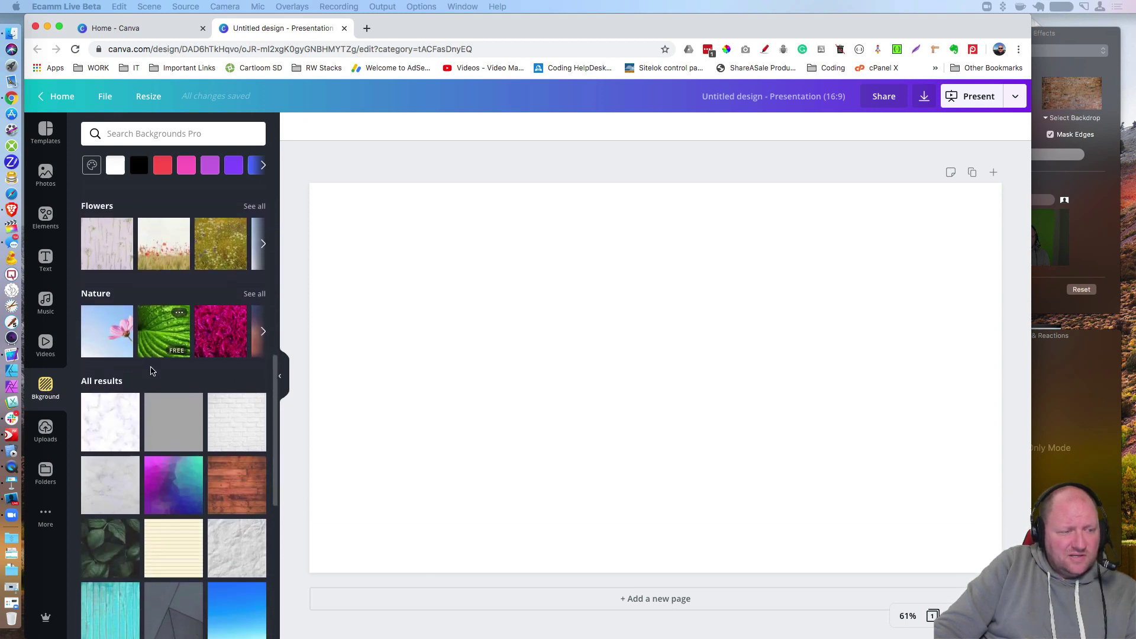
scroll(151, 371, down, 2)
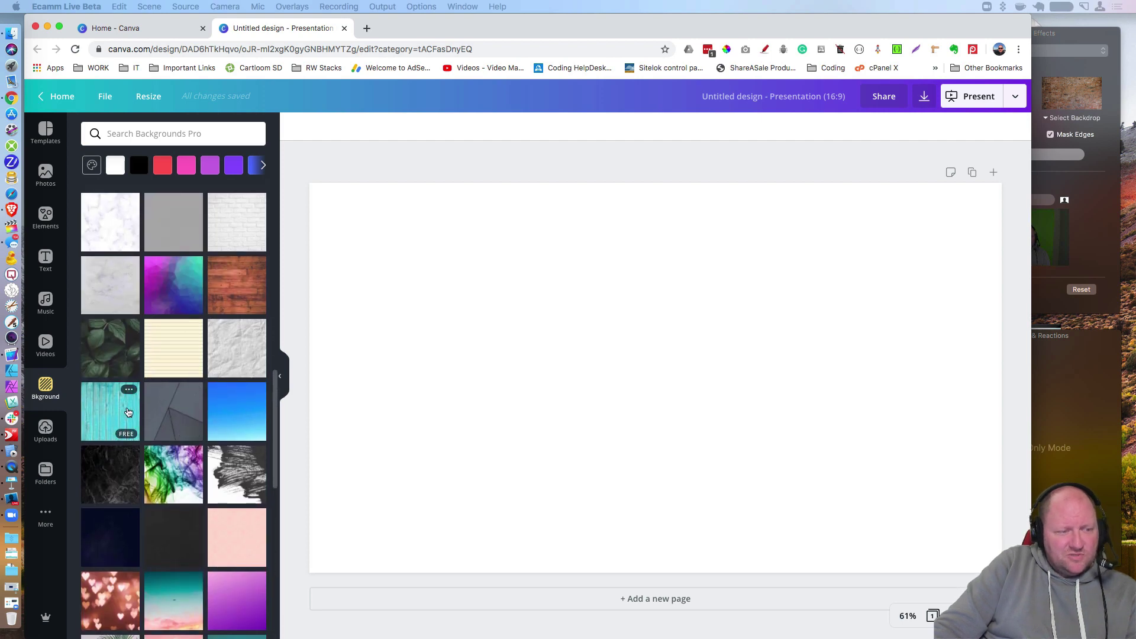
click(115, 416)
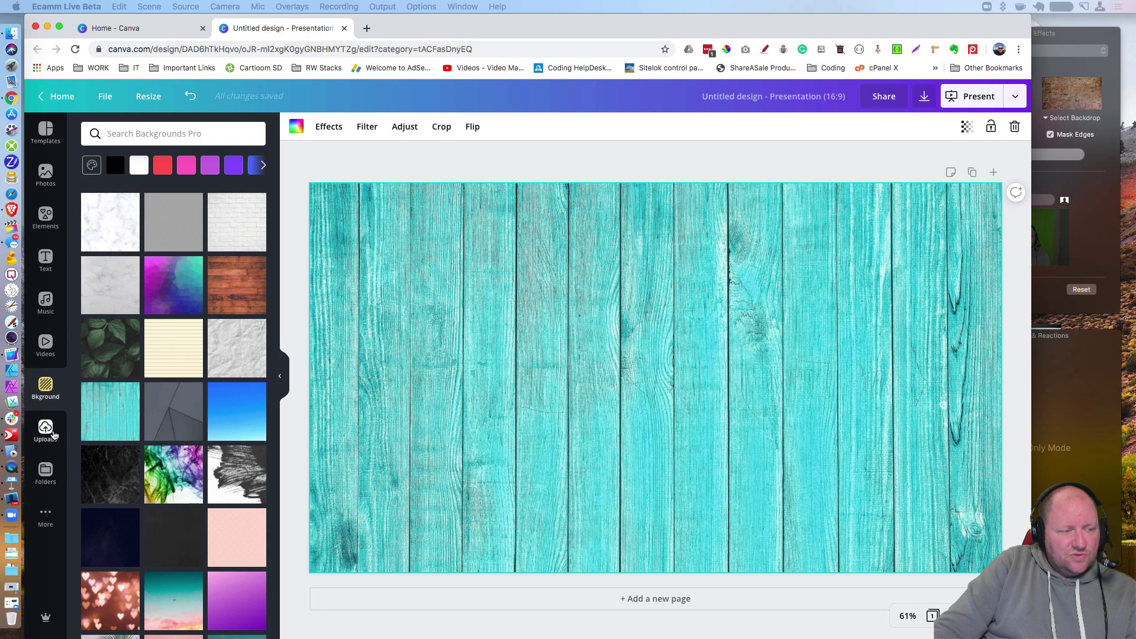
- Add the Zoom call screenshot from Uploads and stretch it to cover the entire slide
click(48, 434)
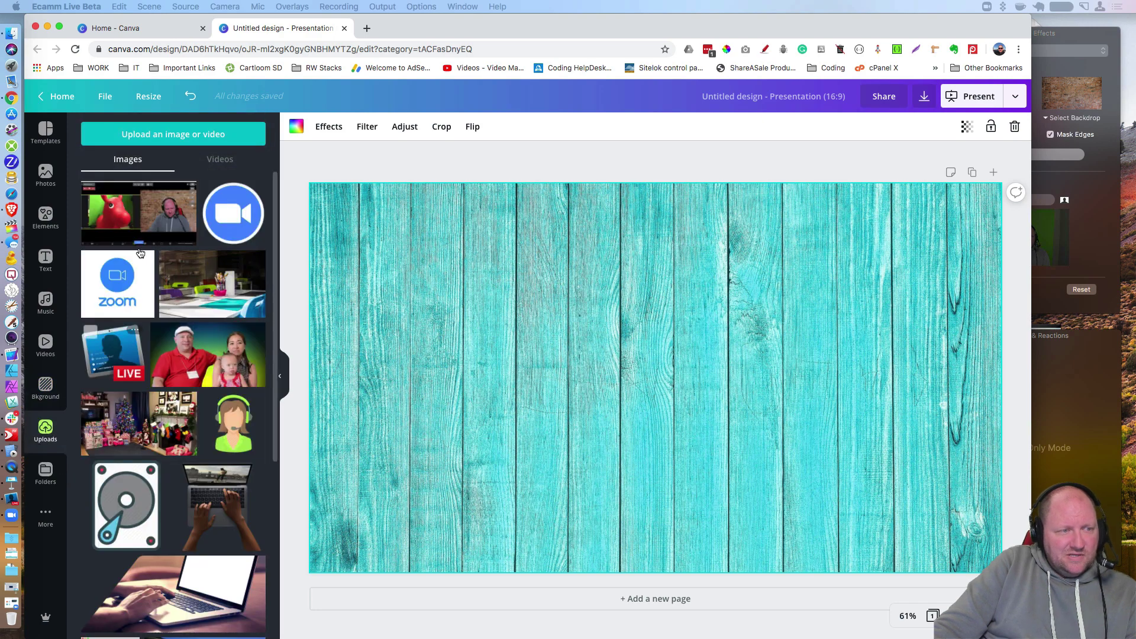
click(164, 136)
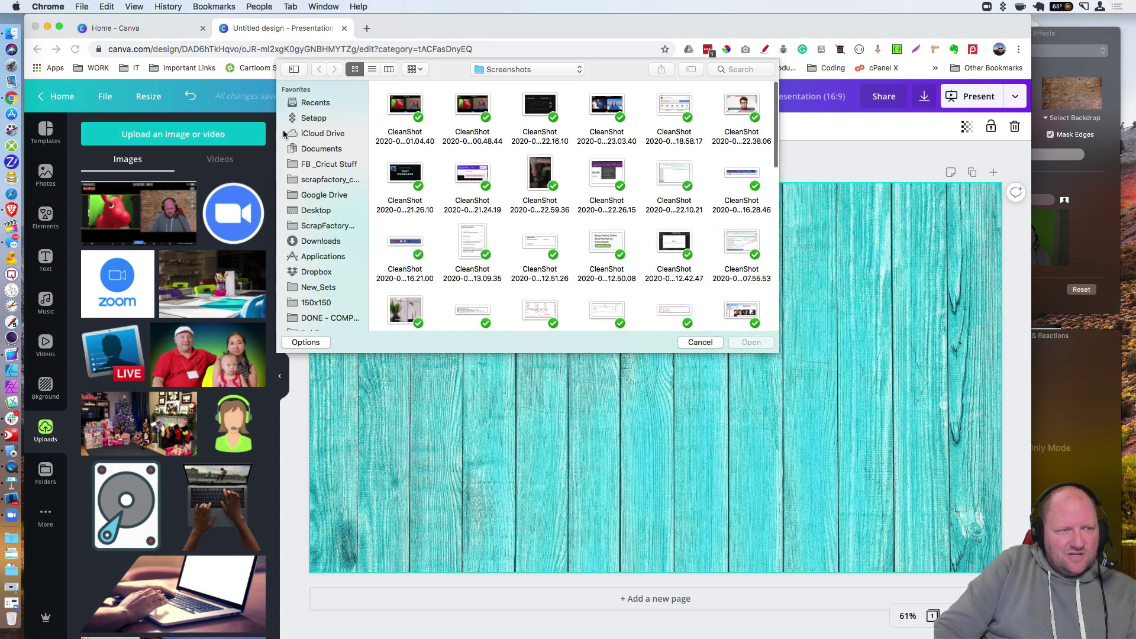
click(700, 342)
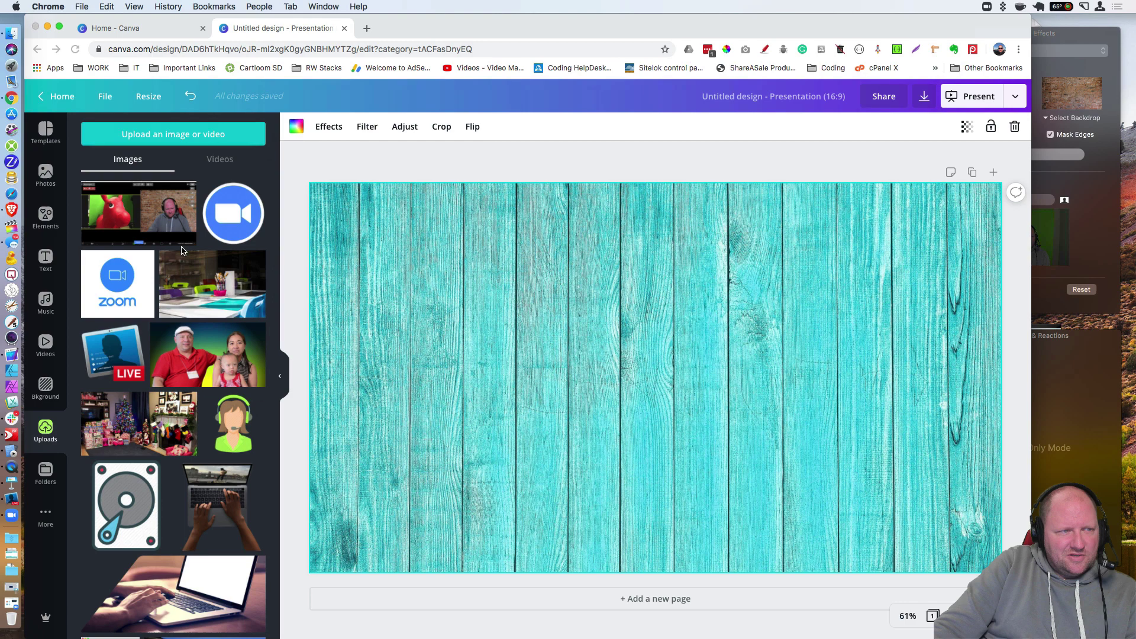
click(145, 218)
drag(615, 313, 481, 240)
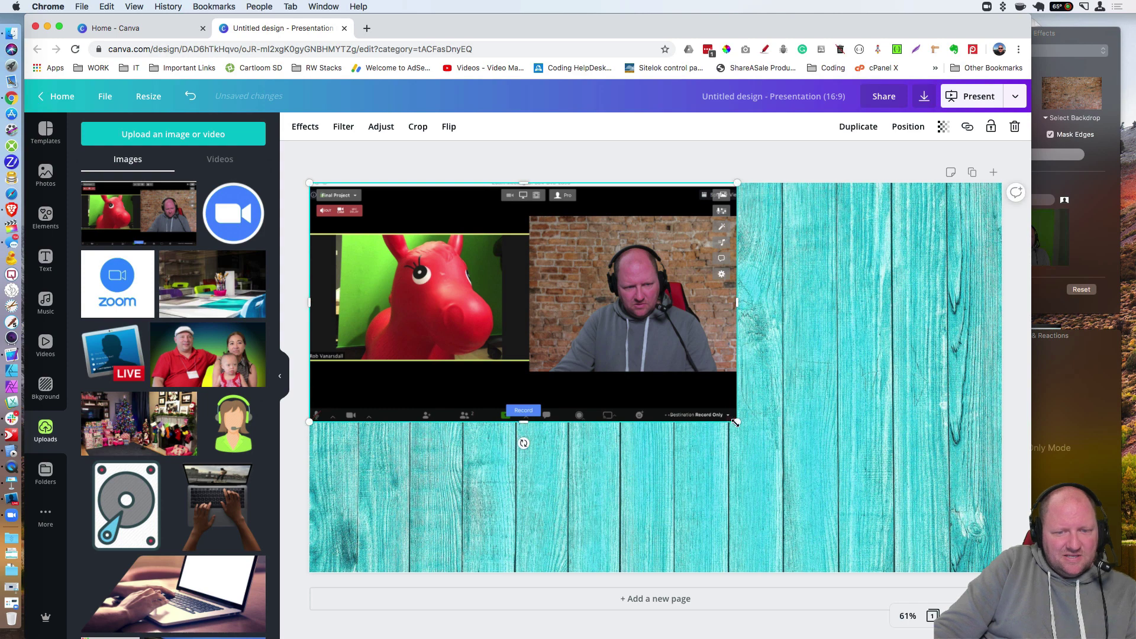
drag(737, 422, 969, 540)
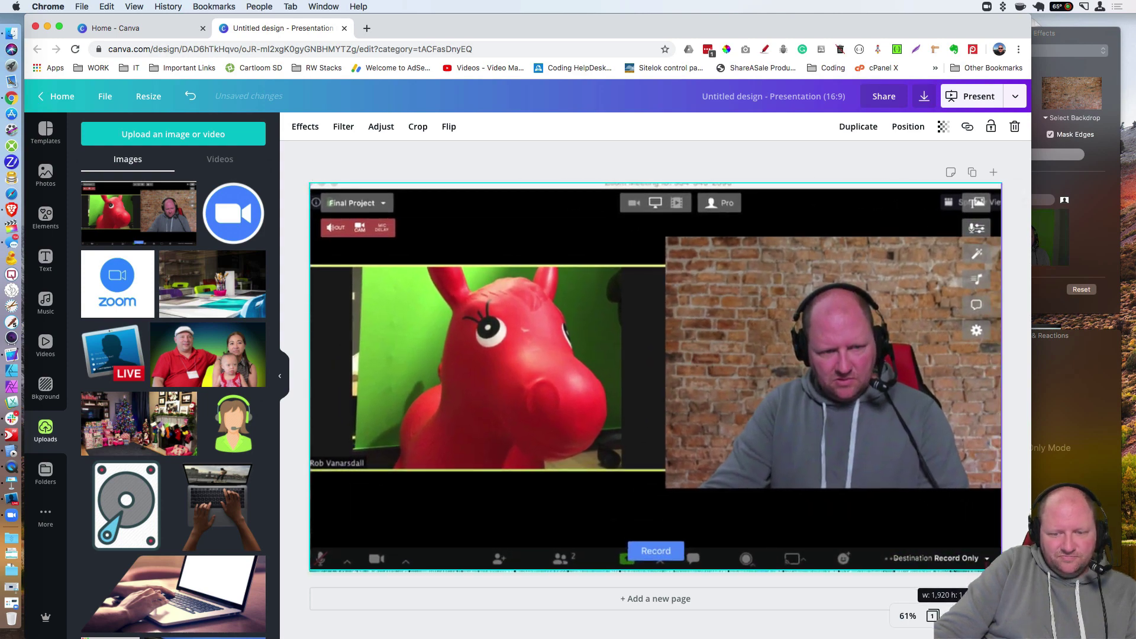
drag(1002, 571, 976, 551)
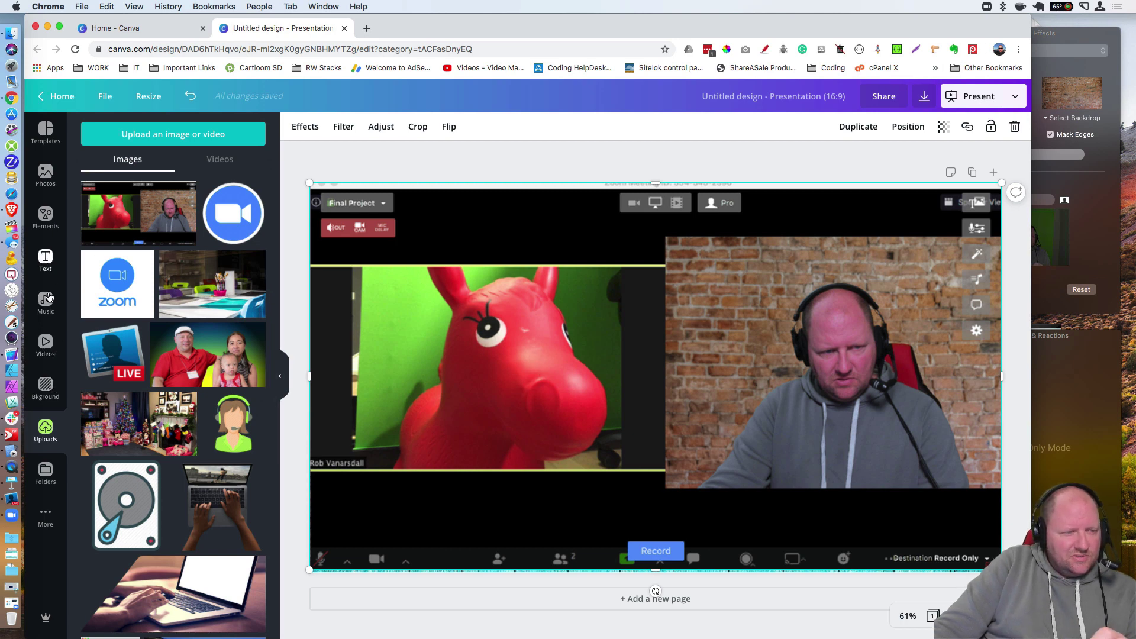
- Add a square from Elements > Shapes and color it with the dark red Photo Colors swatch
click(47, 220)
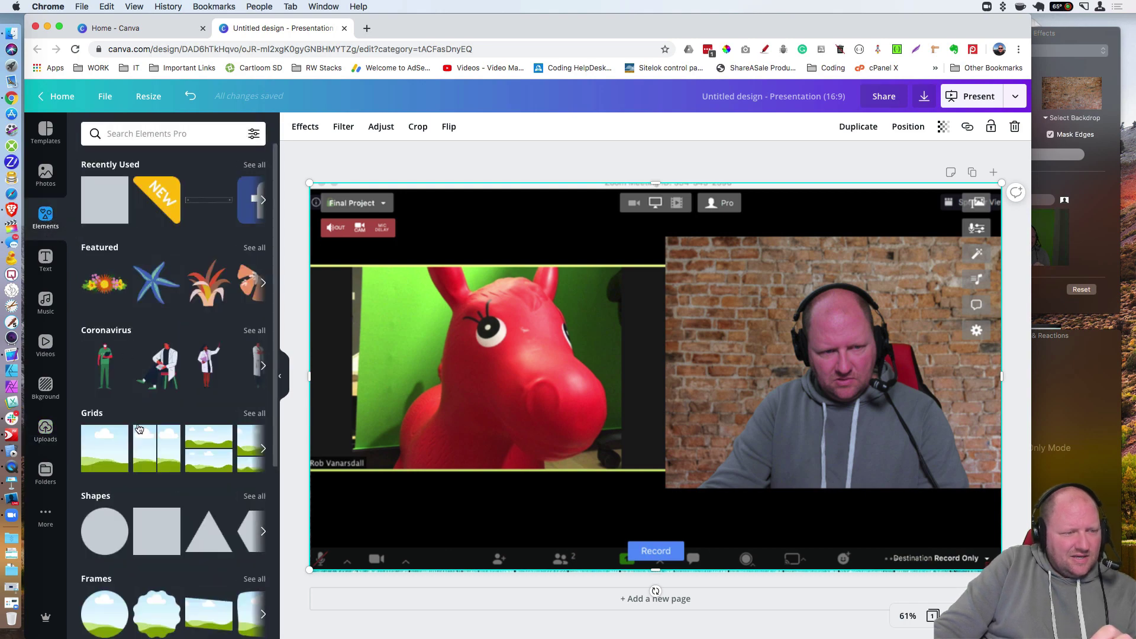
scroll(140, 431, down, 3)
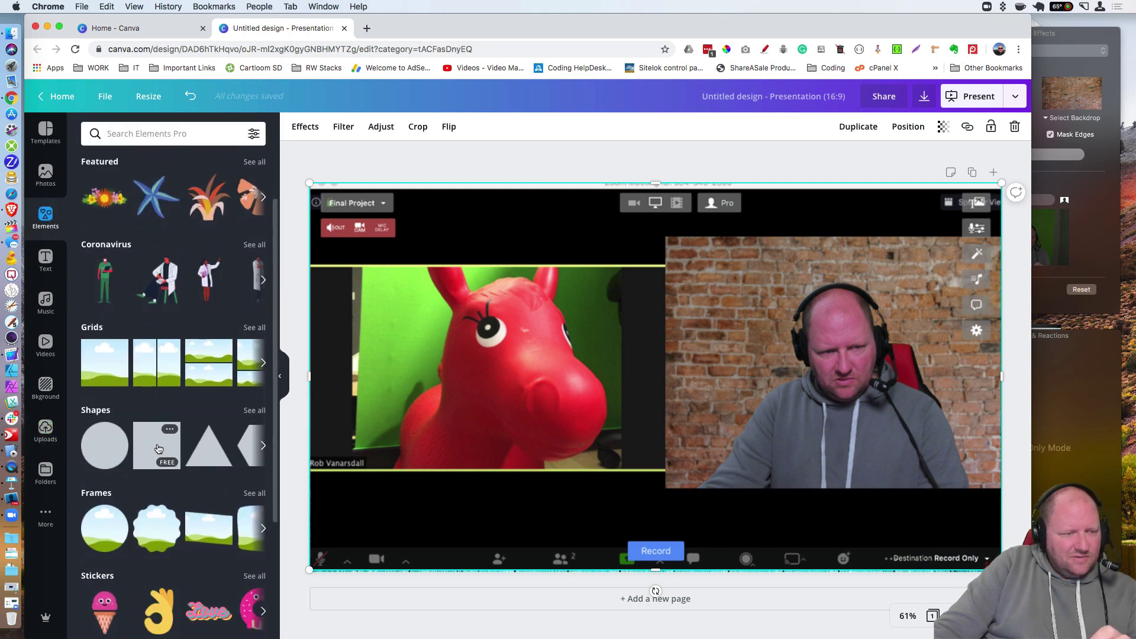
click(159, 449)
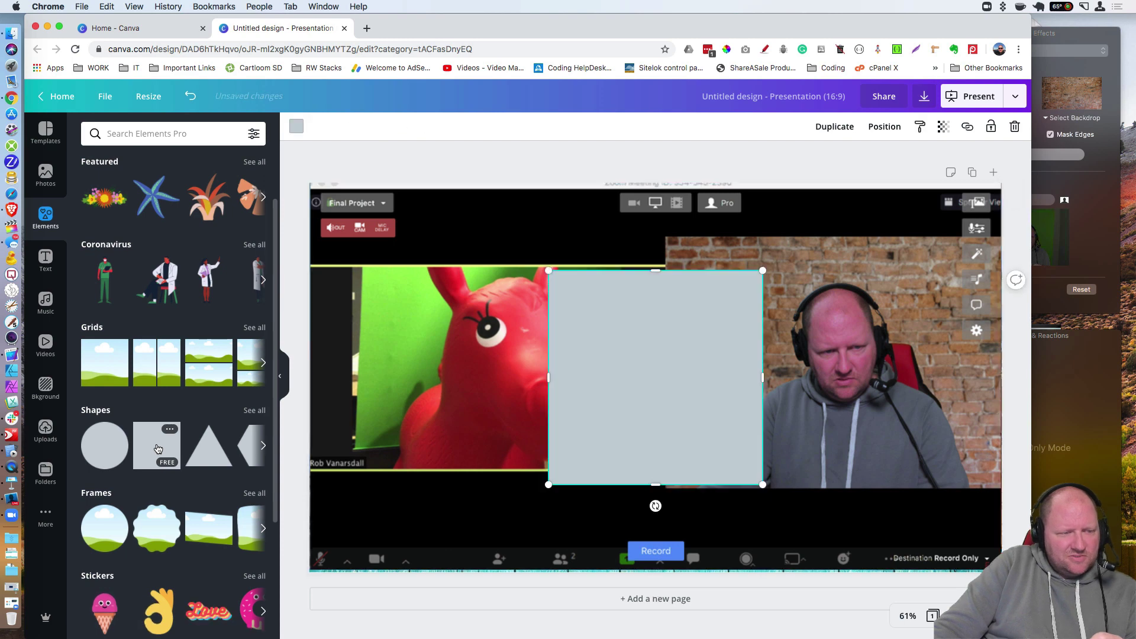
drag(691, 409, 479, 390)
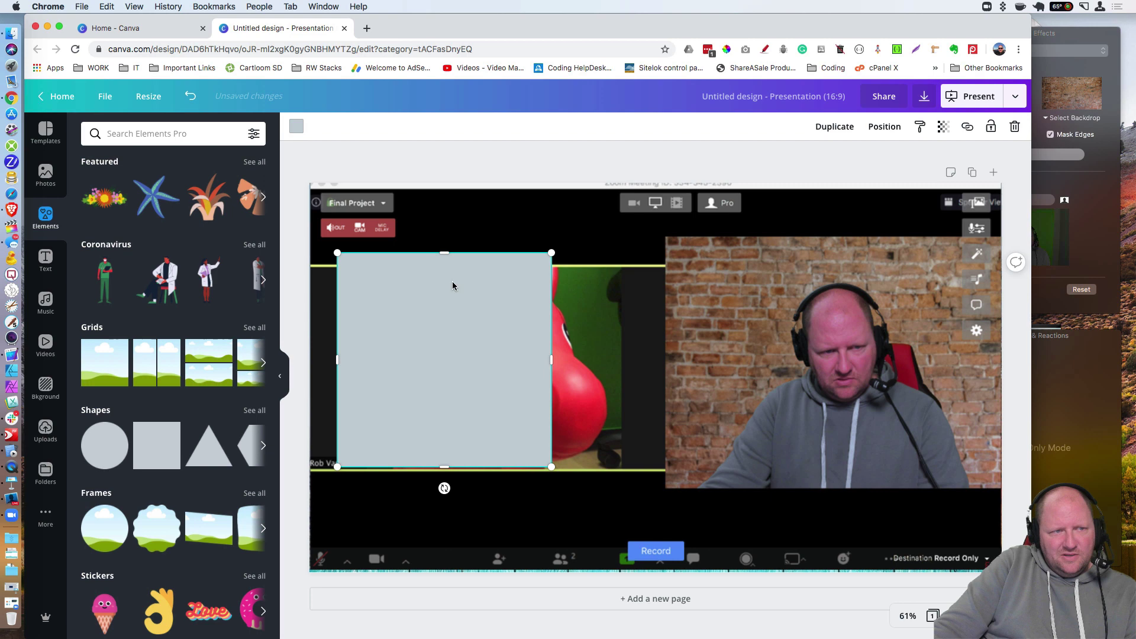
click(296, 126)
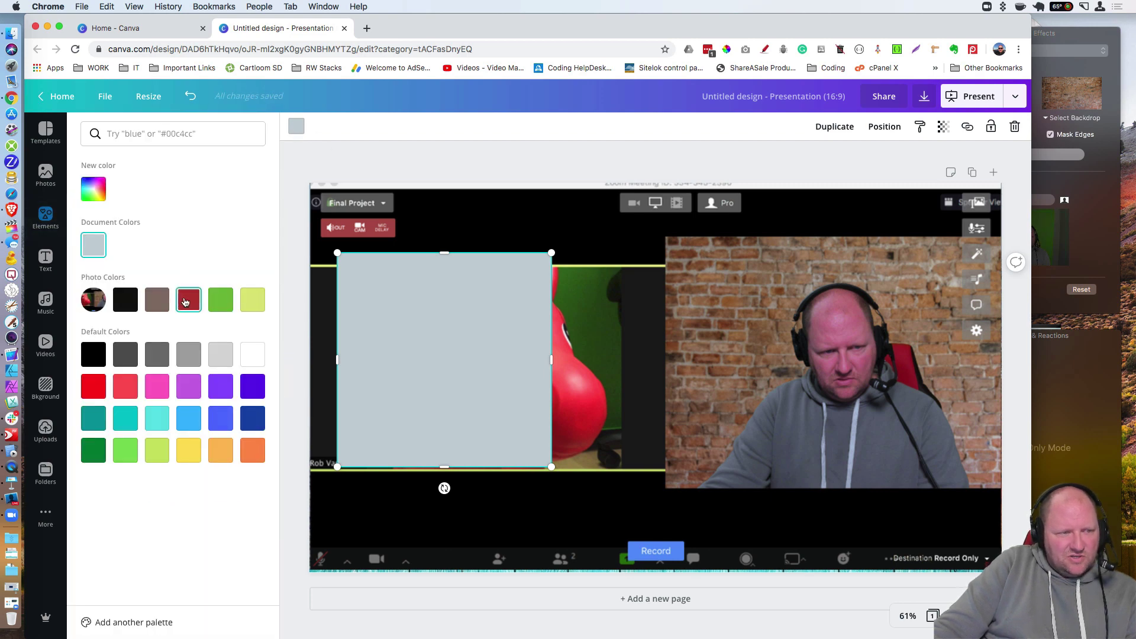
click(188, 303)
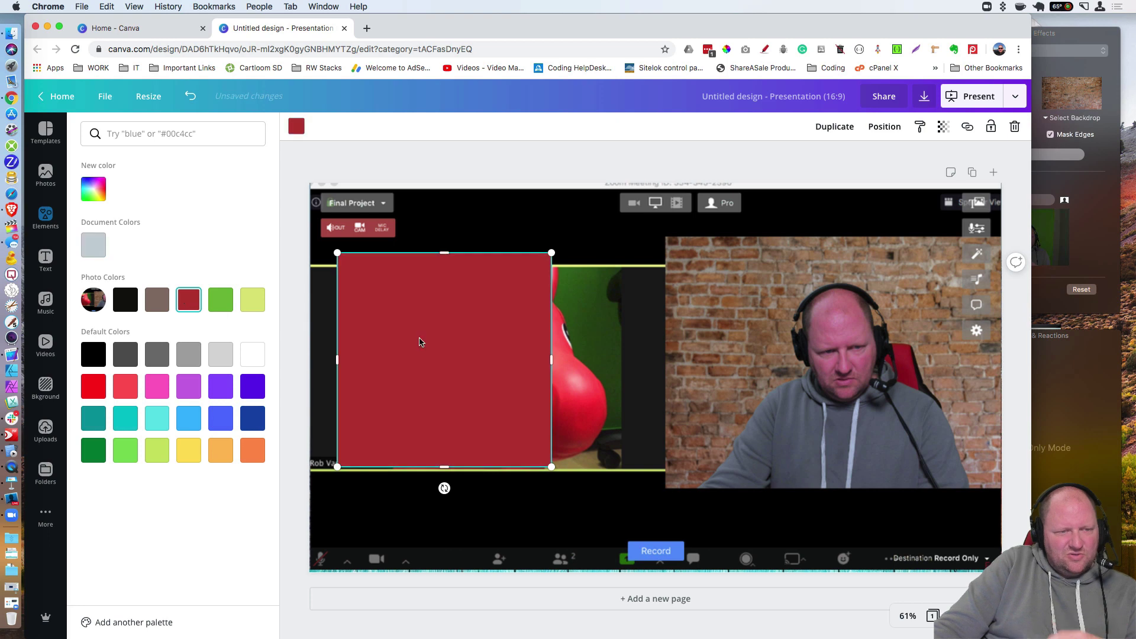
- Move and resize the red square into a rectangle over the left video feed
drag(448, 341, 431, 343)
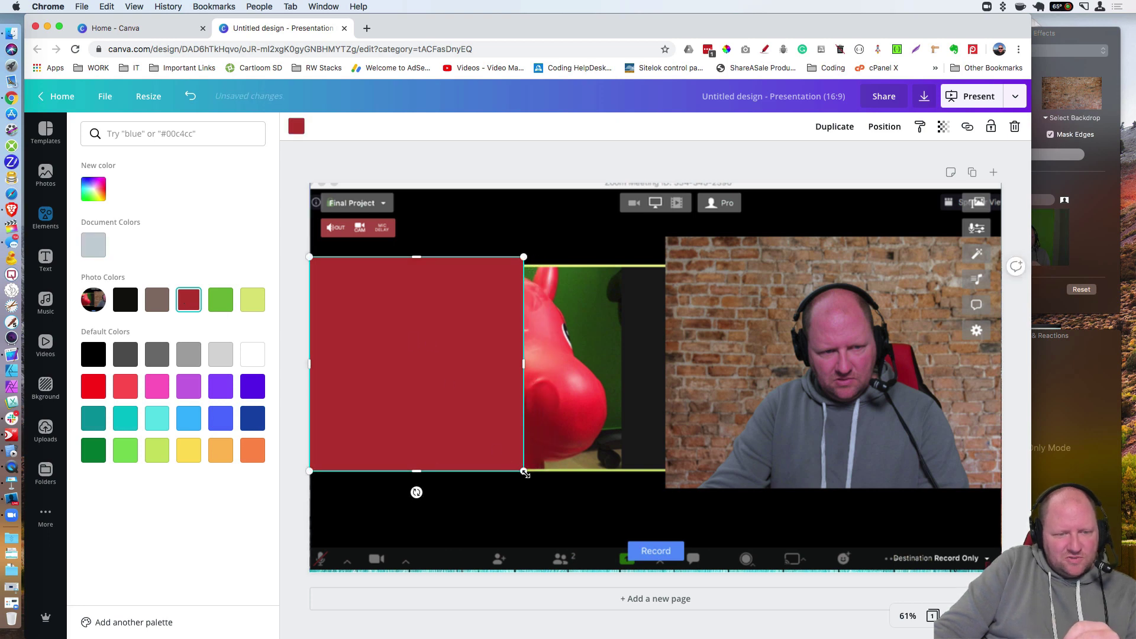
mouse_move(525, 473)
mouse_down()
mouse_move(559, 500)
mouse_move(536, 483)
mouse_up()
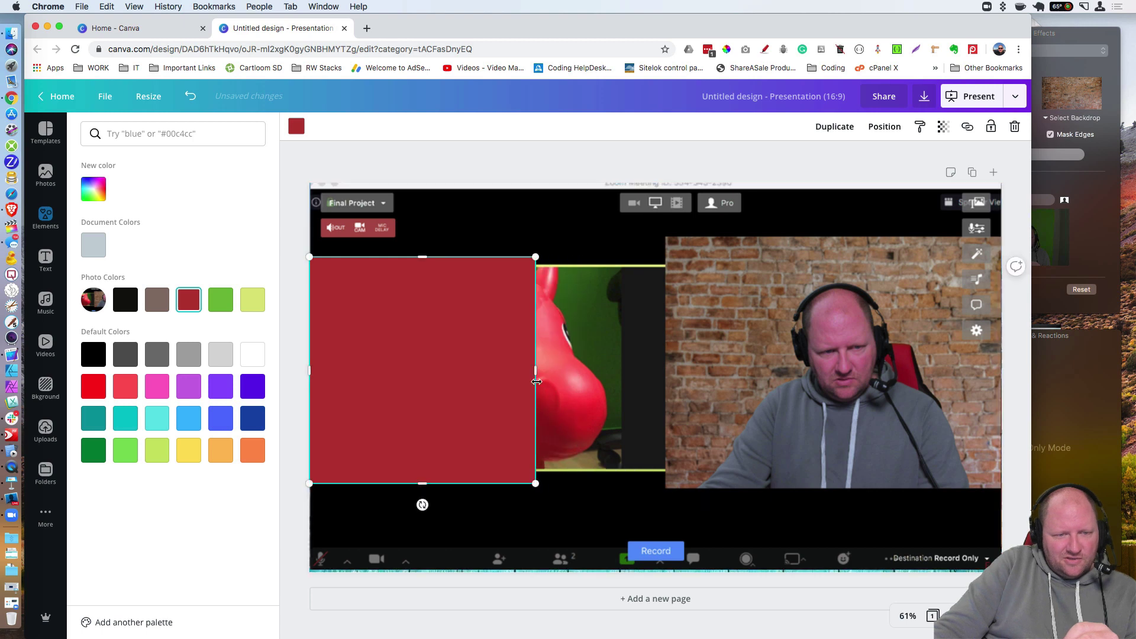
drag(537, 371, 584, 372)
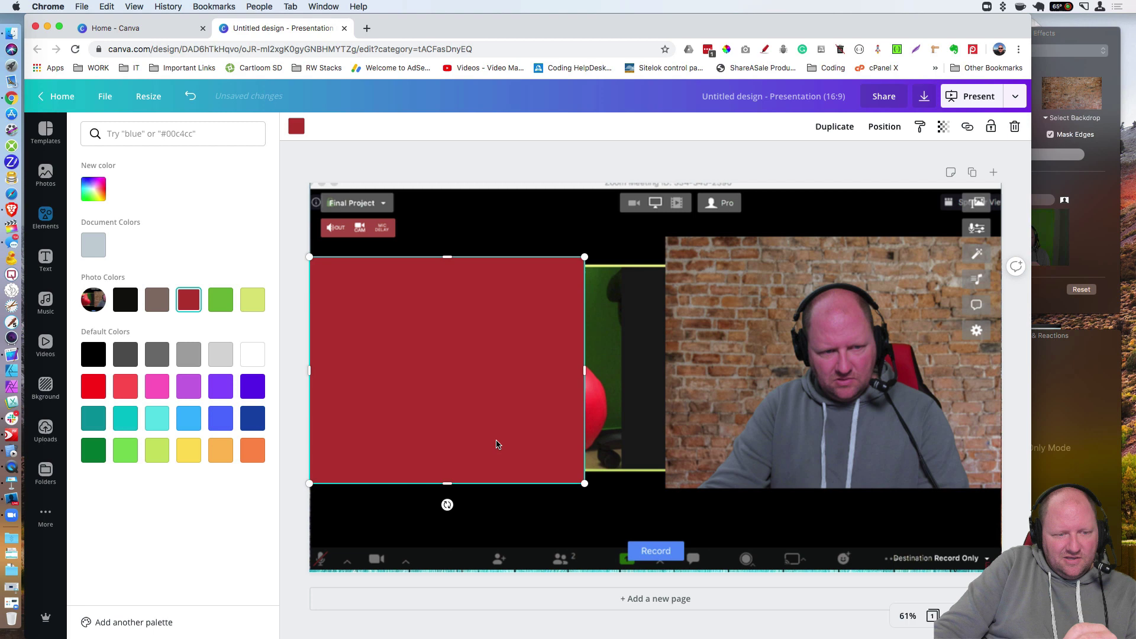
mouse_move(524, 484)
mouse_down()
mouse_move(528, 434)
mouse_move(522, 468)
mouse_up()
mouse_move(528, 452)
mouse_down()
mouse_move(549, 452)
mouse_move(529, 456)
mouse_up()
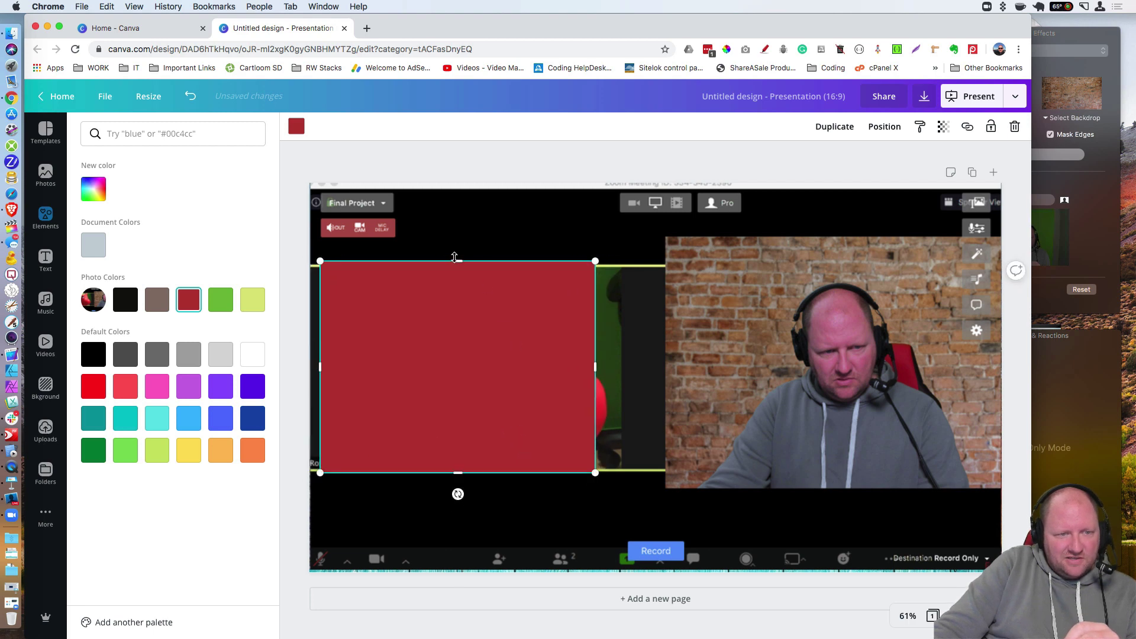
mouse_move(458, 261)
mouse_down()
mouse_move(457, 277)
mouse_move(457, 266)
mouse_up()
drag(459, 347, 489, 342)
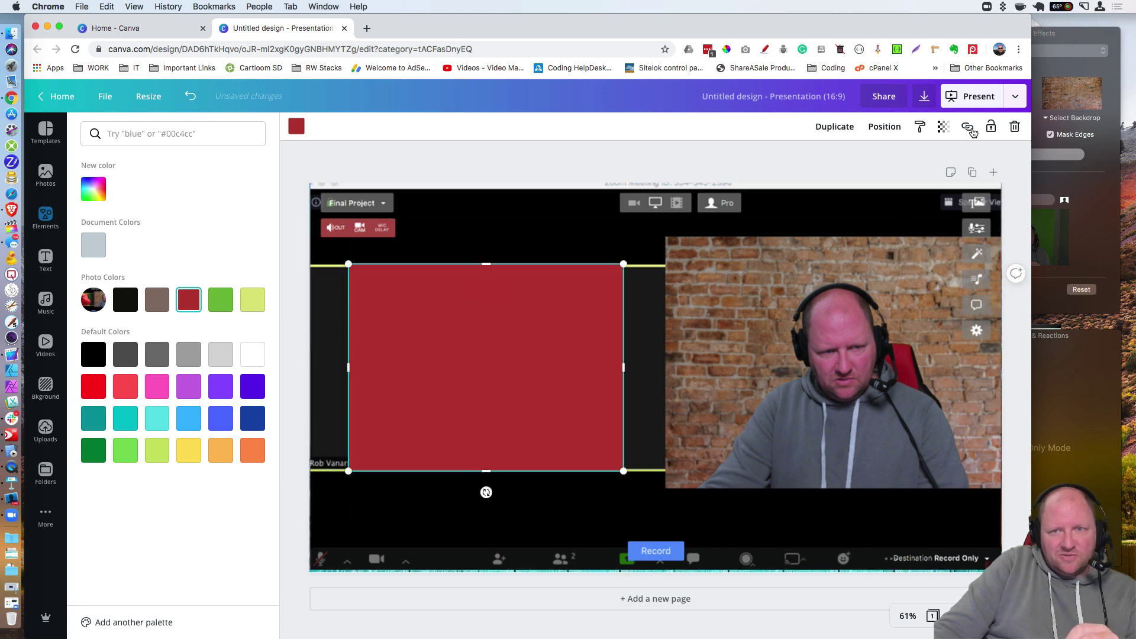
- Make the rectangle semi-transparent and adjust its edges to match the left feed exactly
click(945, 128)
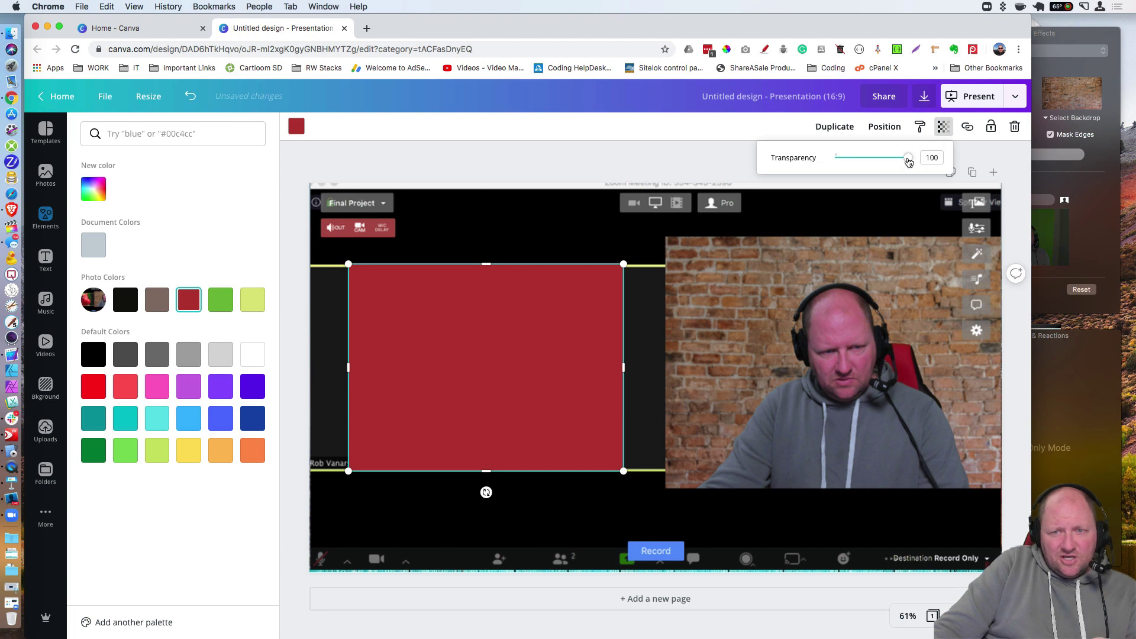
drag(909, 162, 875, 161)
key(Escape)
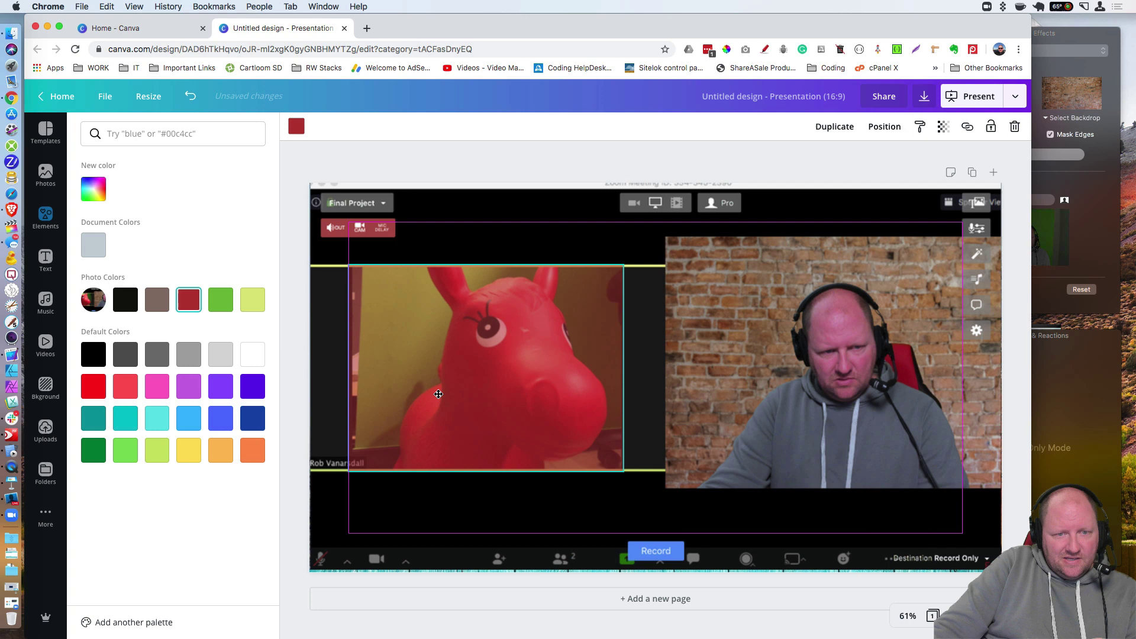
click(599, 464)
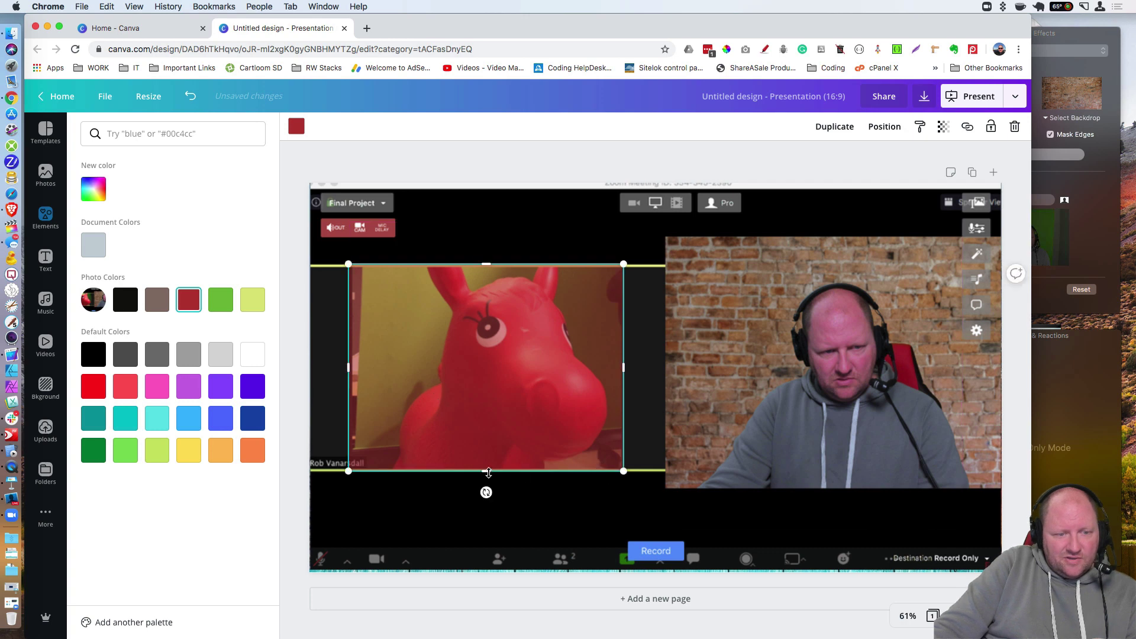
drag(489, 468, 489, 464)
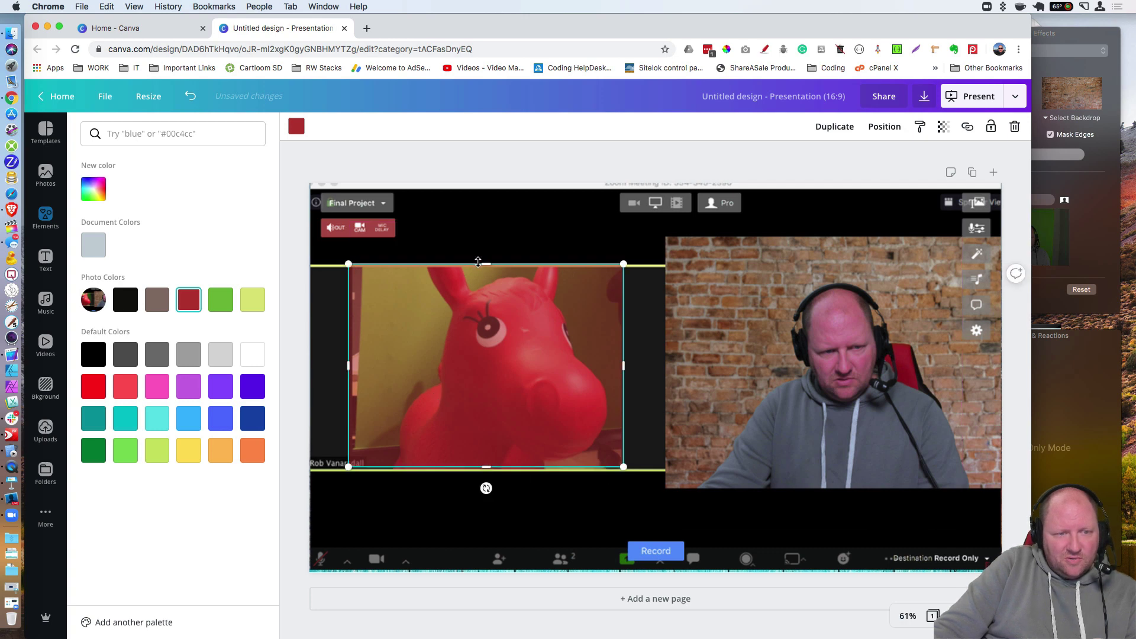
drag(484, 263, 485, 268)
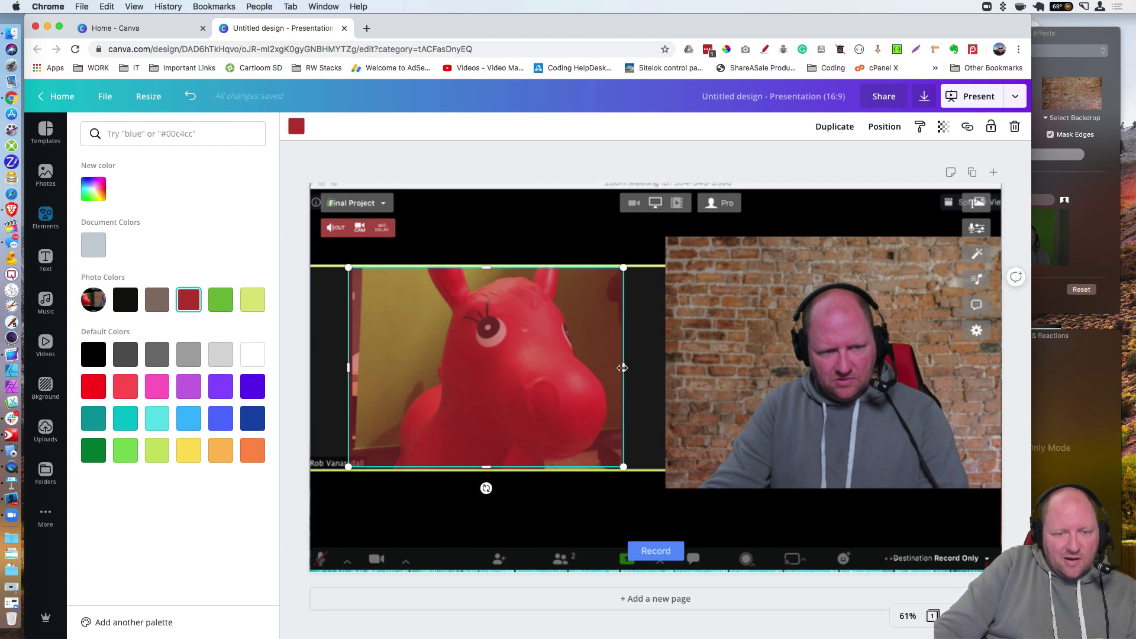
drag(630, 368, 696, 362)
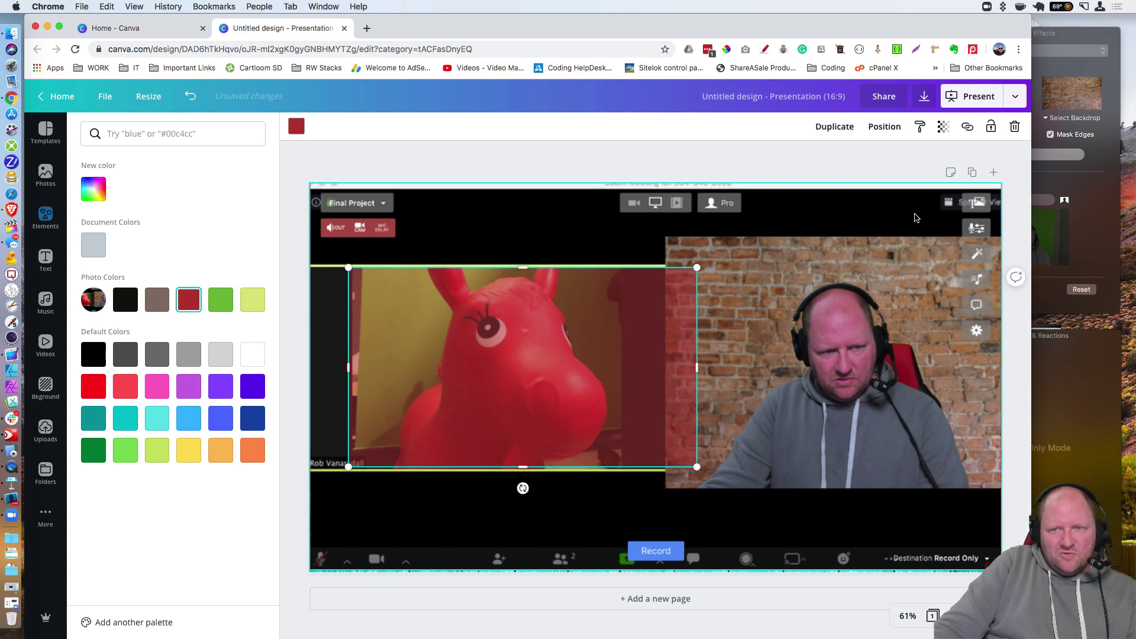
- Set the rectangle's transparency back to 100 so it is fully opaque
click(941, 133)
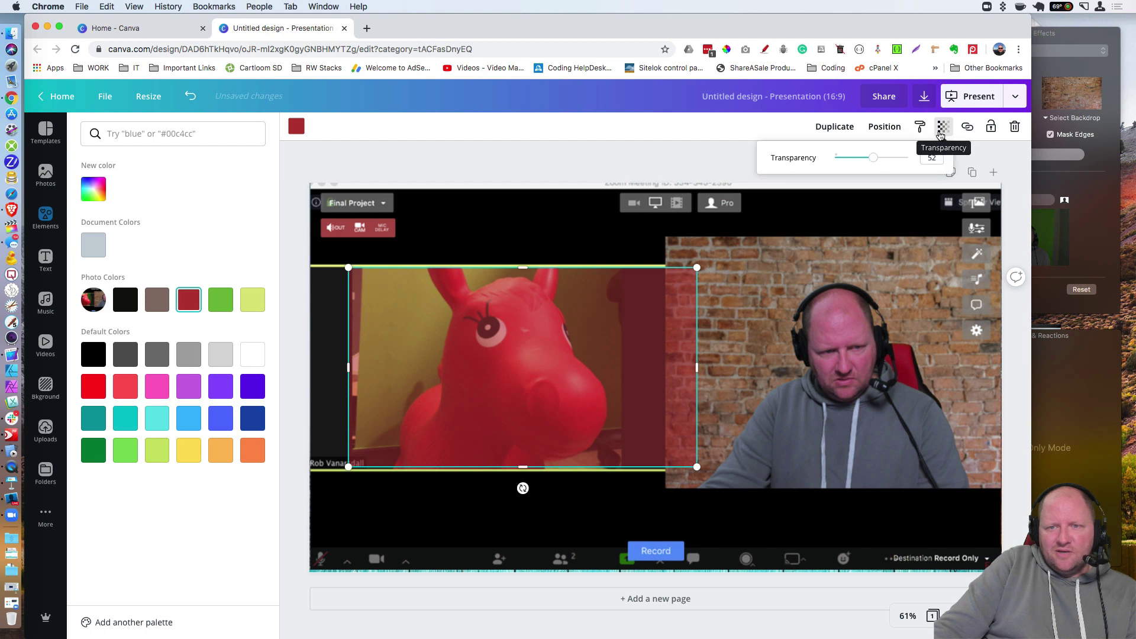
drag(889, 162, 944, 162)
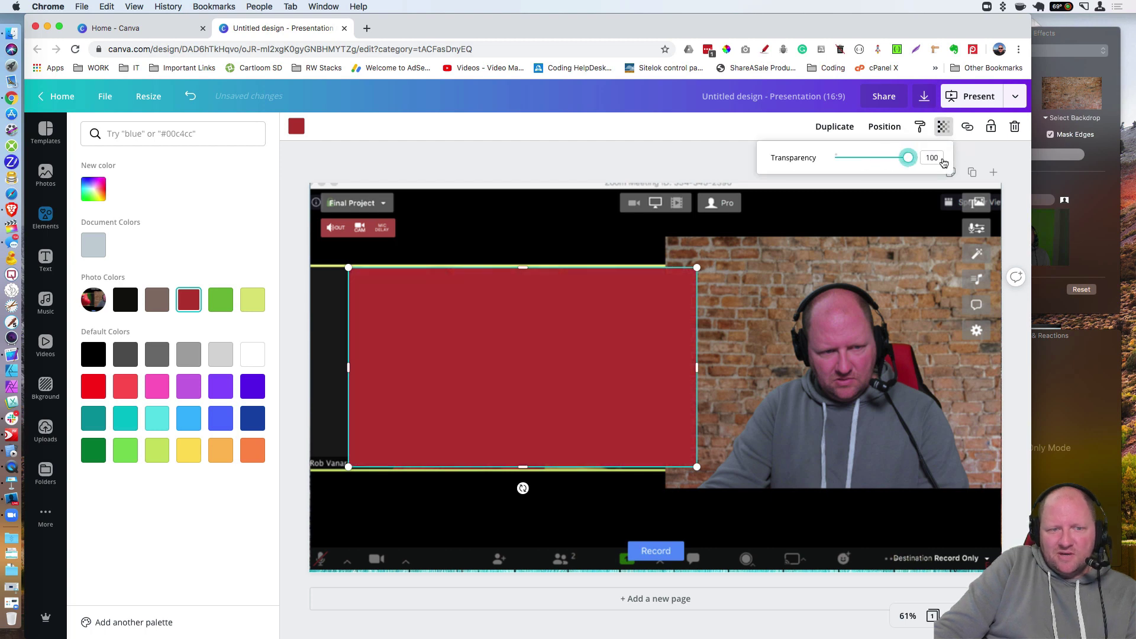
click(604, 352)
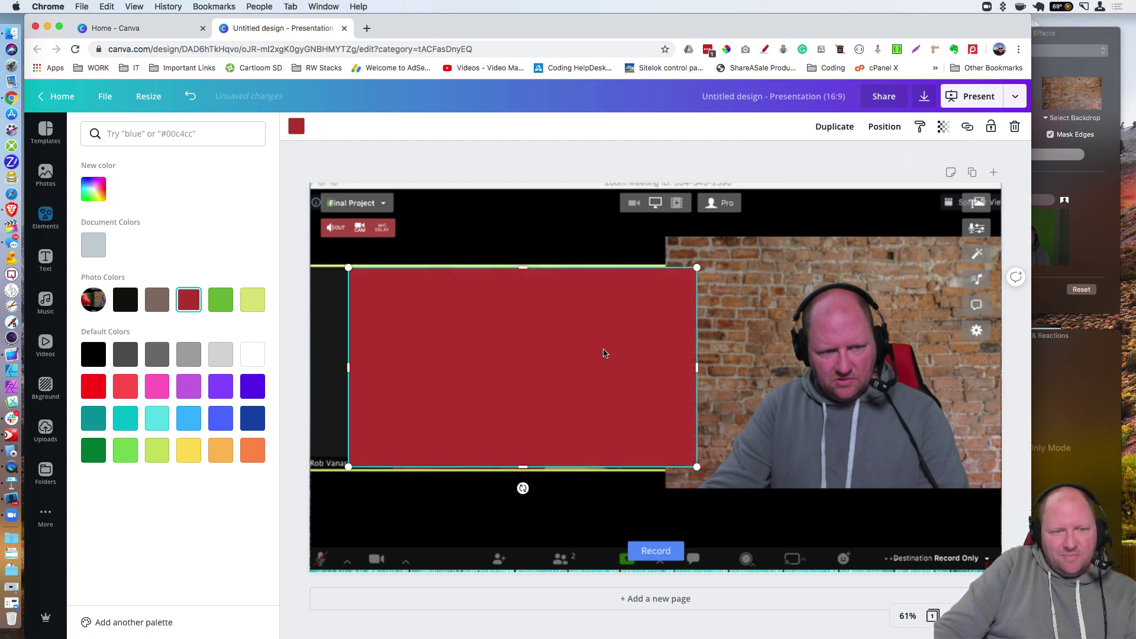
- Option-drag a copy of the red rectangle onto the right feed and resize it to fit
drag(622, 352, 918, 319)
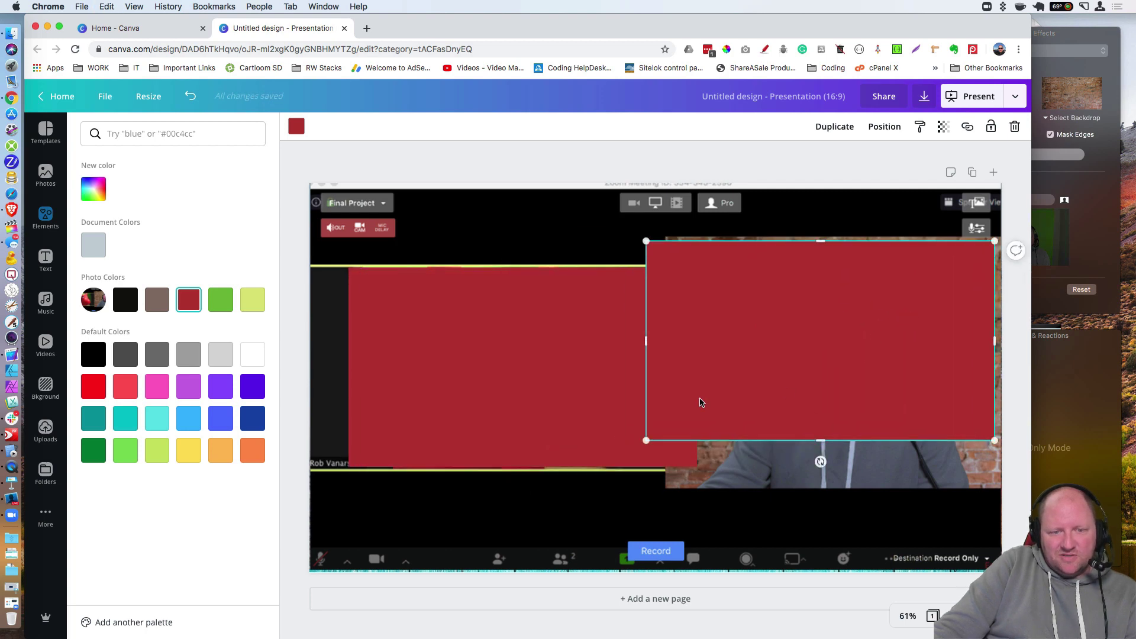
drag(648, 440, 671, 426)
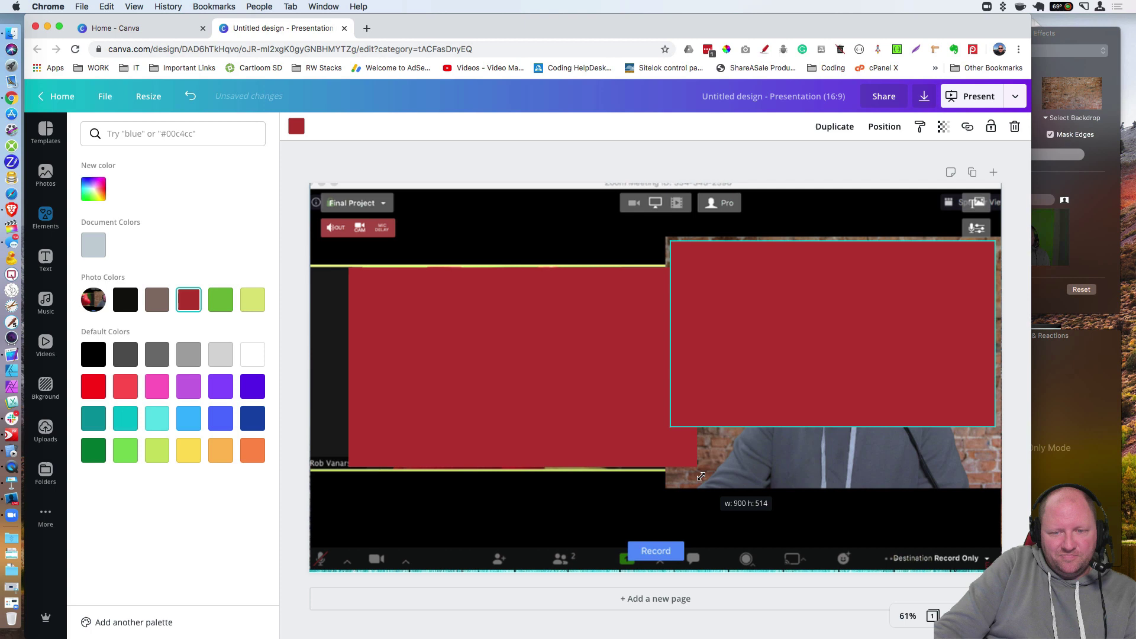
drag(831, 427, 832, 483)
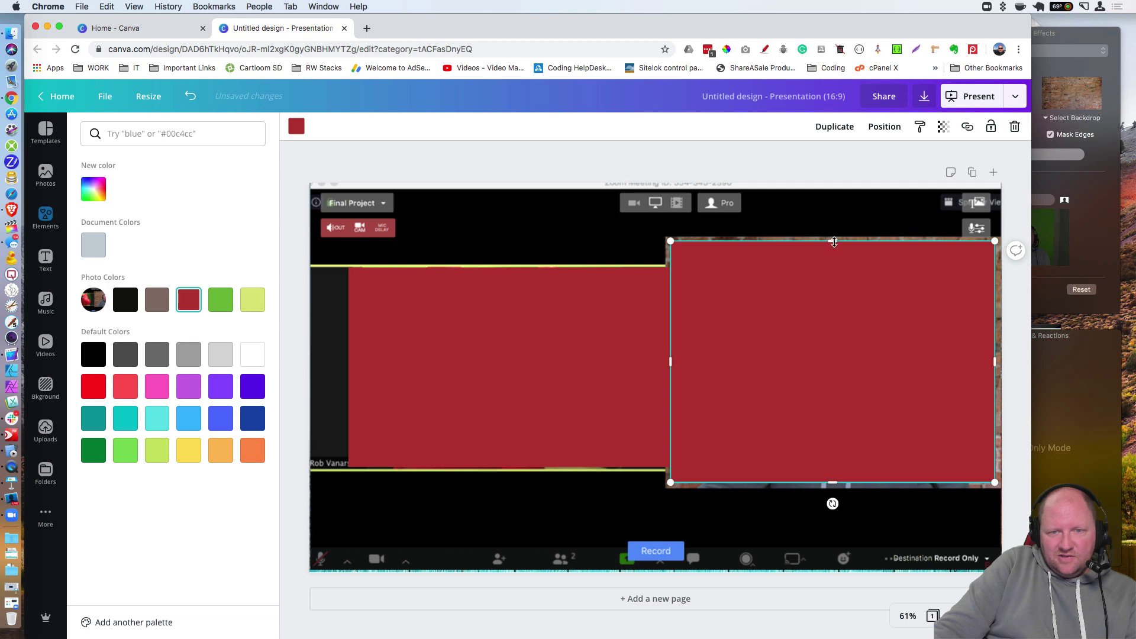
drag(835, 242, 844, 251)
- Lower the copy's transparency to check its alignment, then select the meeting screenshot
click(943, 127)
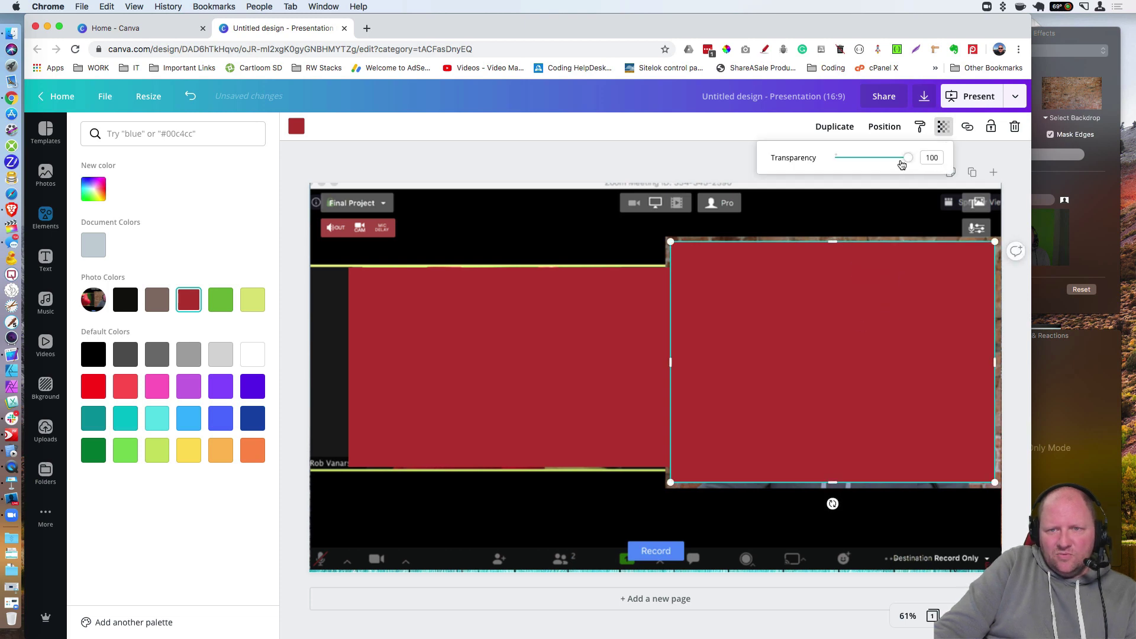
drag(901, 164, 935, 162)
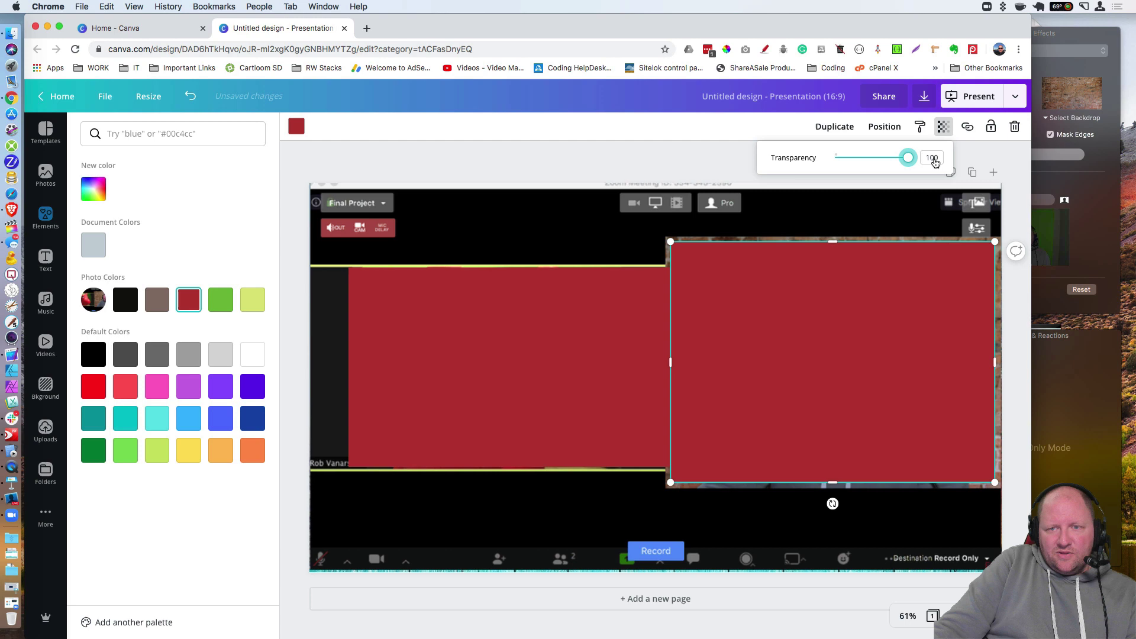
click(579, 246)
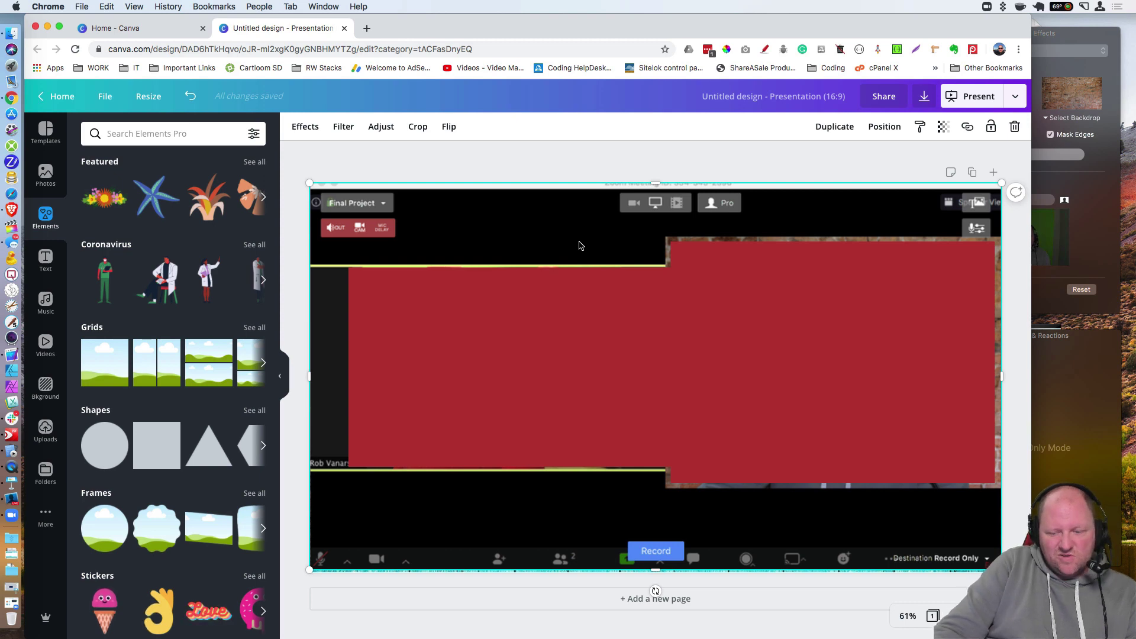
- Delete the meeting screenshot, then flatten a new grey square into a bar below the left red box
key(Delete)
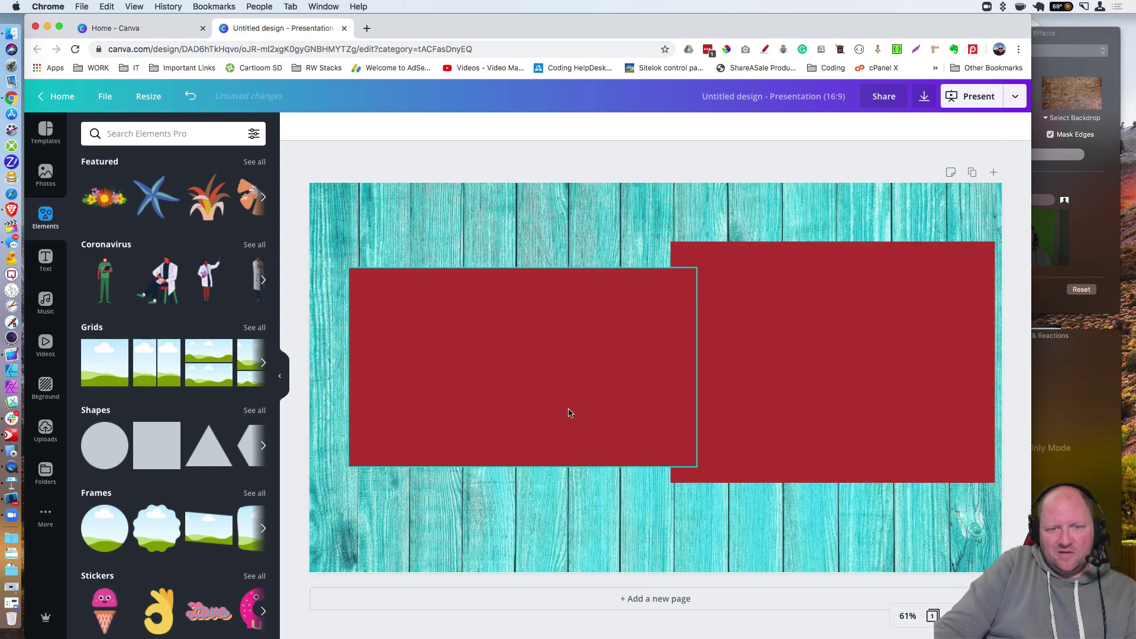
click(492, 527)
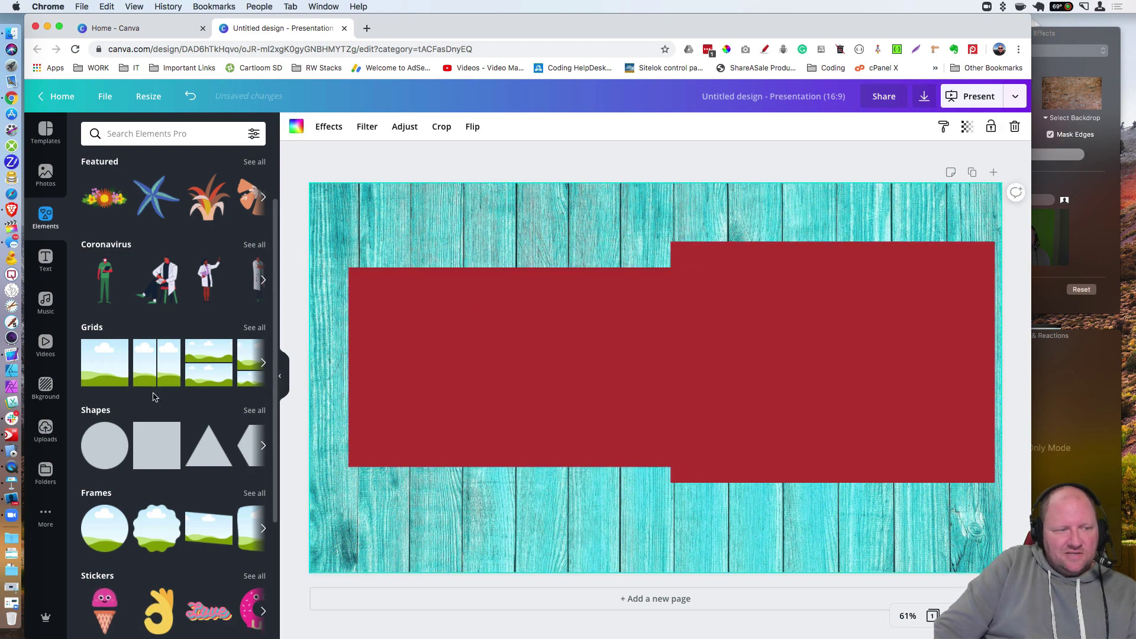
click(164, 456)
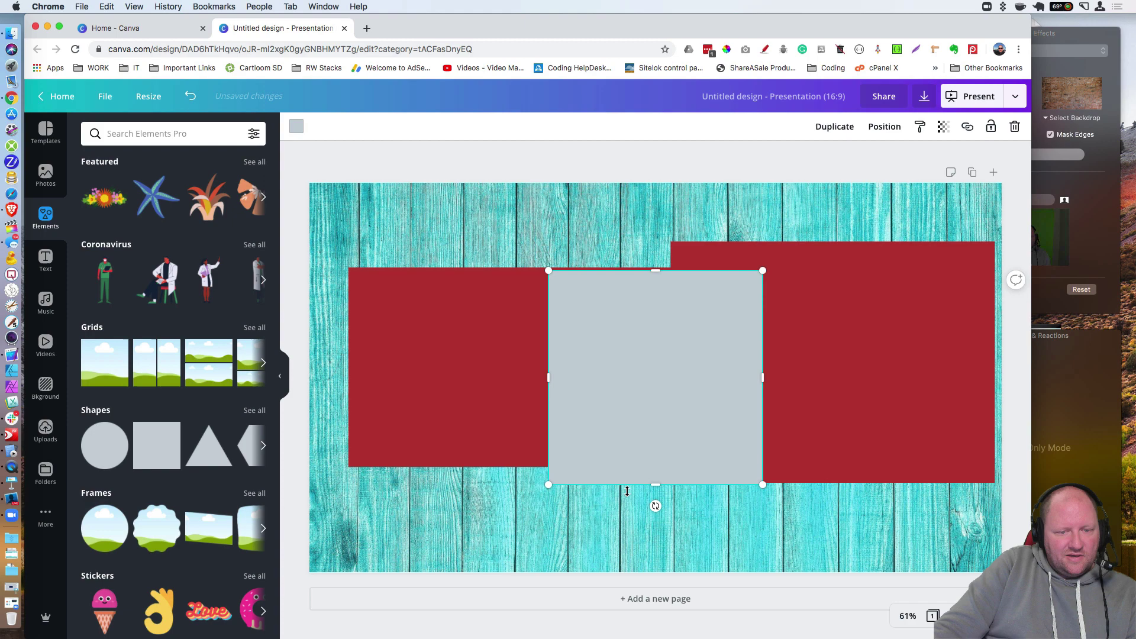
drag(660, 435, 655, 312)
drag(725, 292, 618, 463)
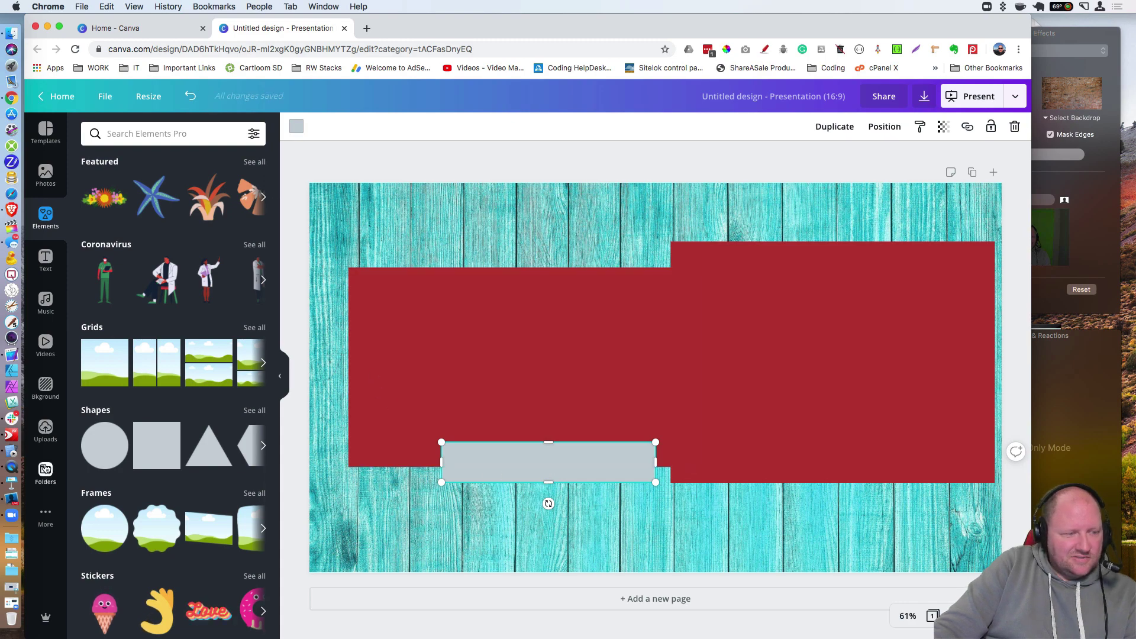
- Add a heading text box, shrink it, and type 'Donkey'
click(46, 261)
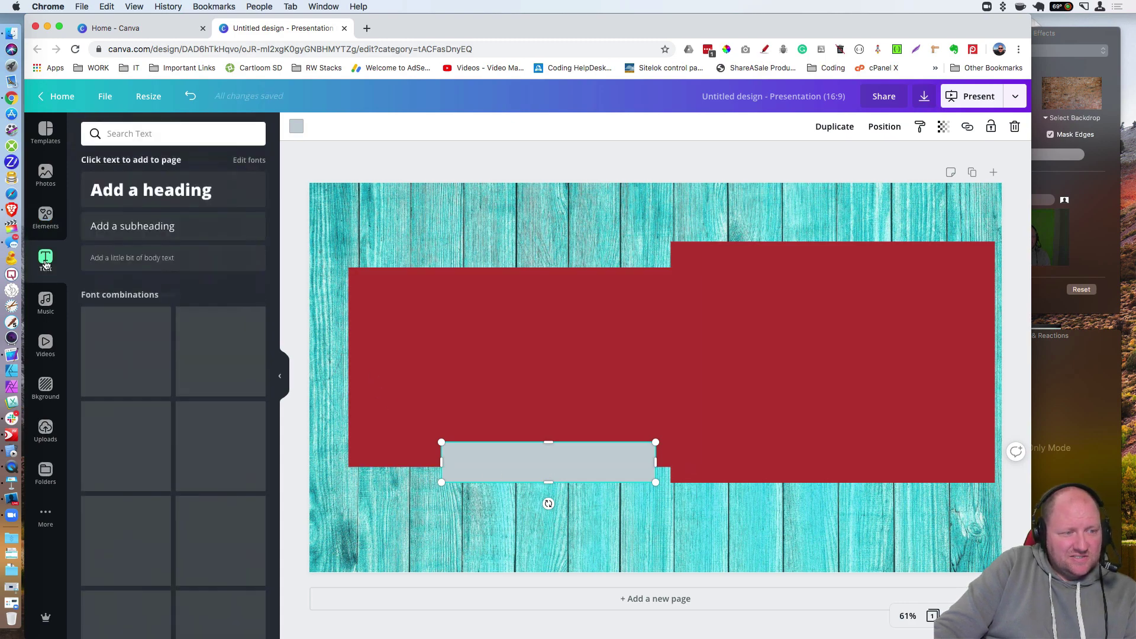
click(135, 194)
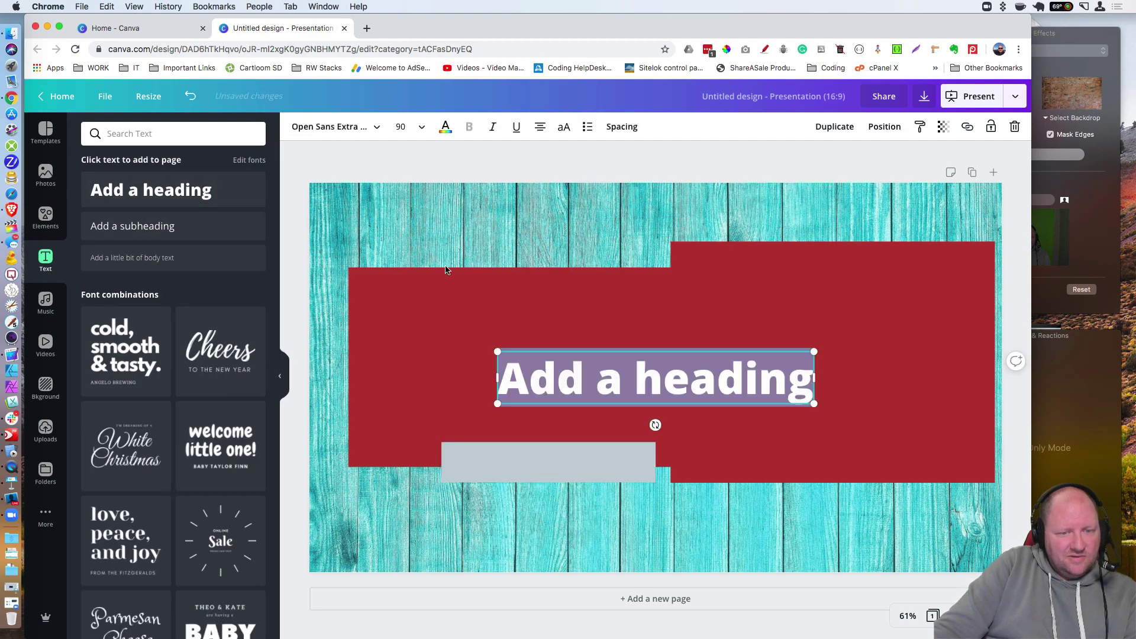
drag(814, 404, 656, 378)
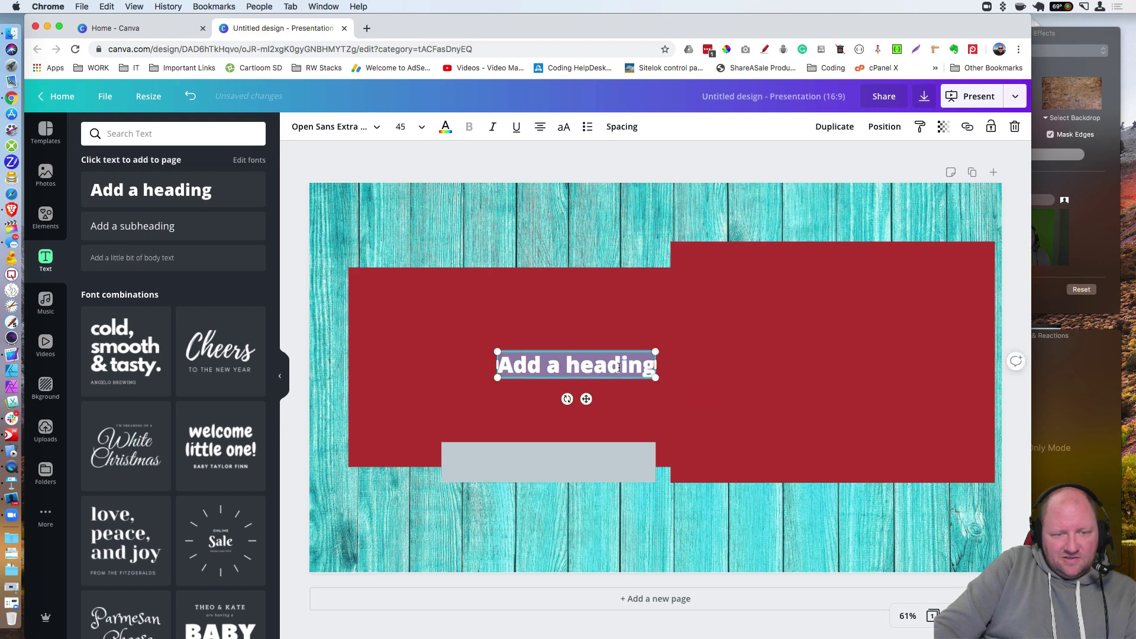
text(Donkey)
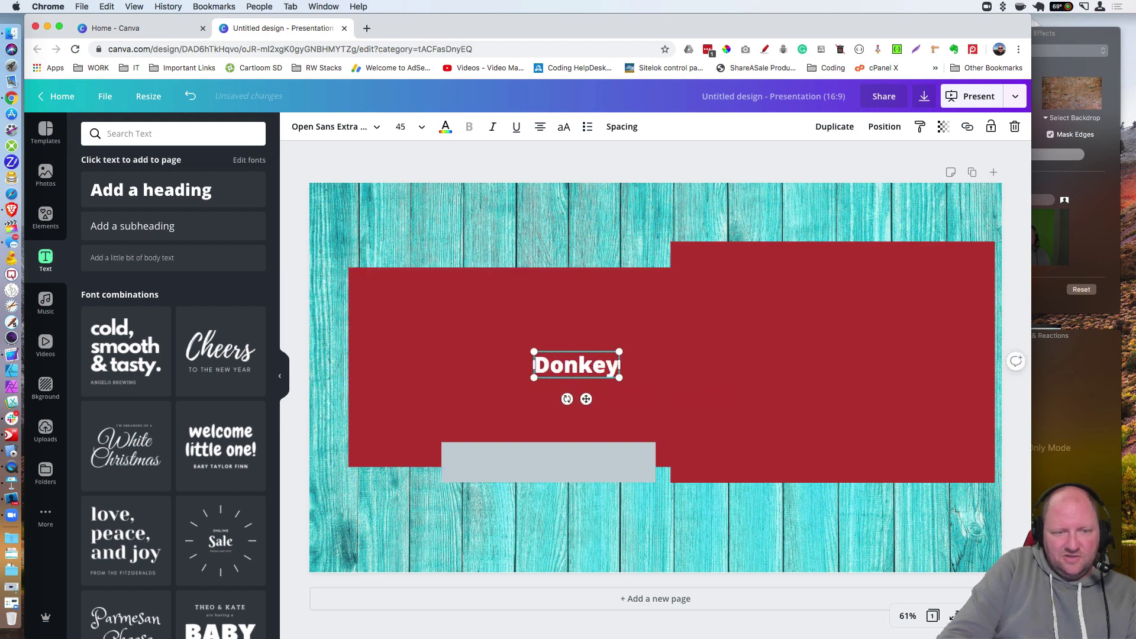
click(623, 395)
- Move the Donkey text onto the grey name bar and make it black
drag(598, 367, 569, 466)
click(446, 126)
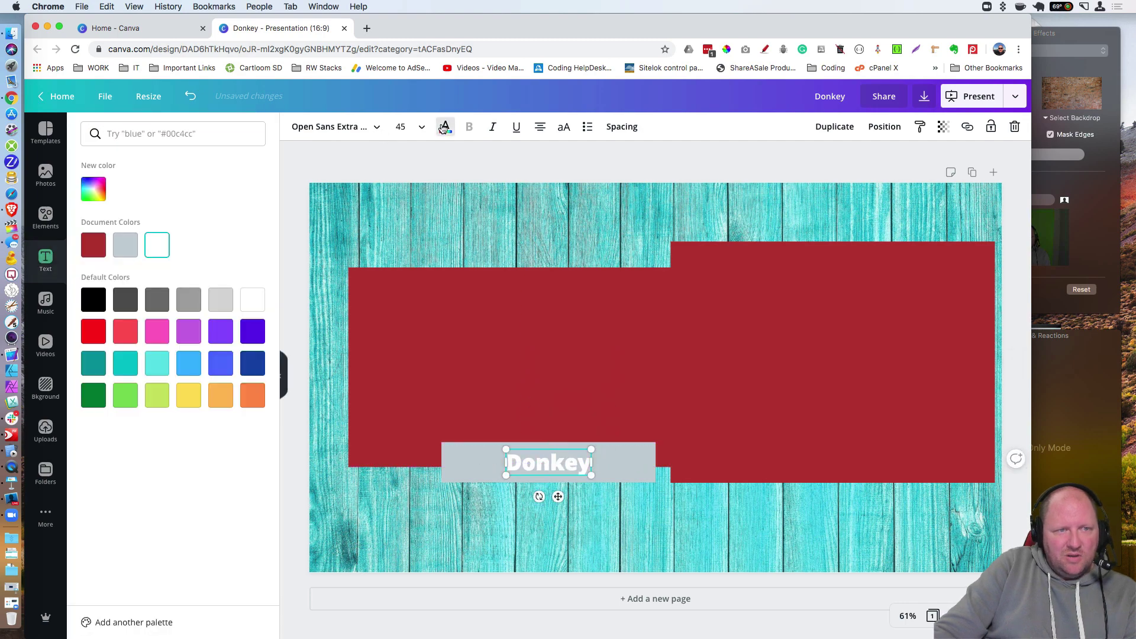
click(93, 300)
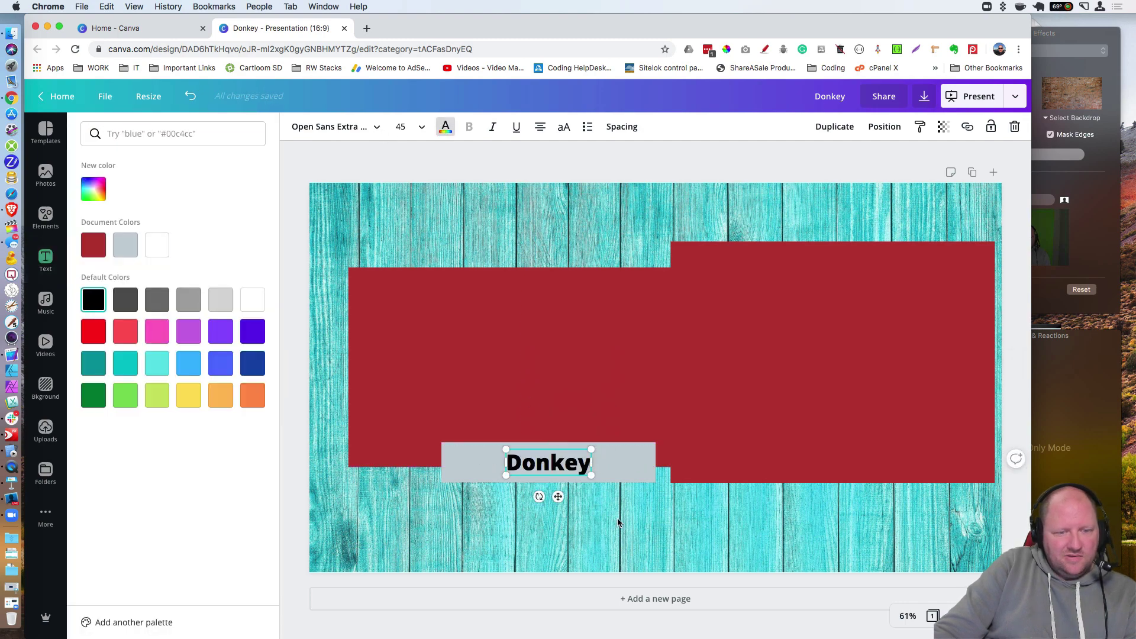
click(622, 468)
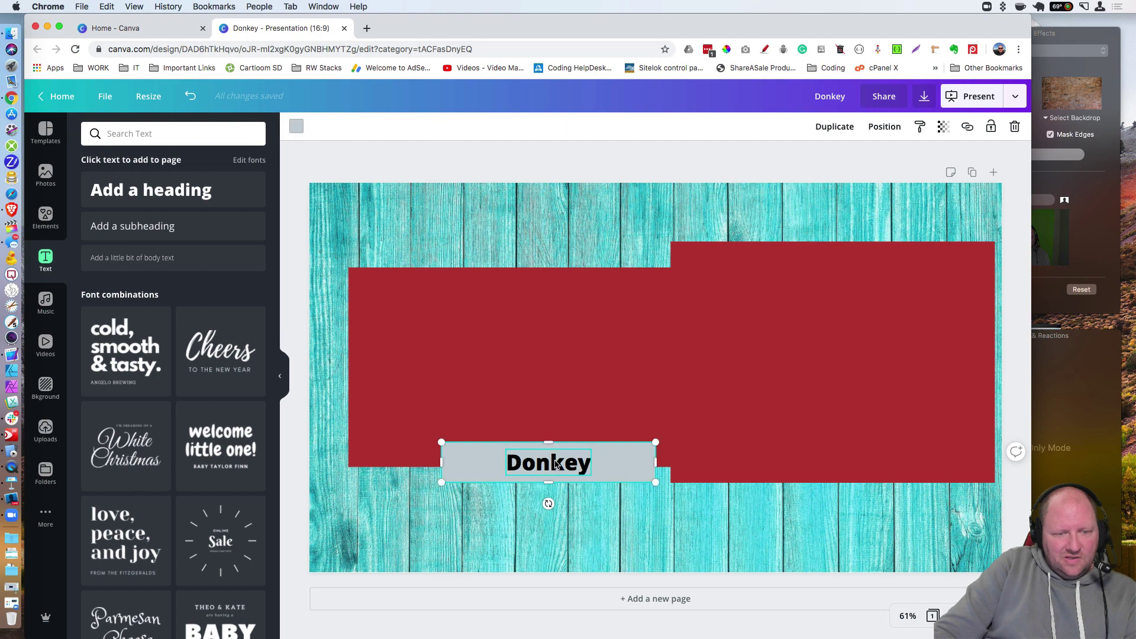
- Duplicate the Donkey name bar and its text onto the bottom of the right red box
click(675, 529)
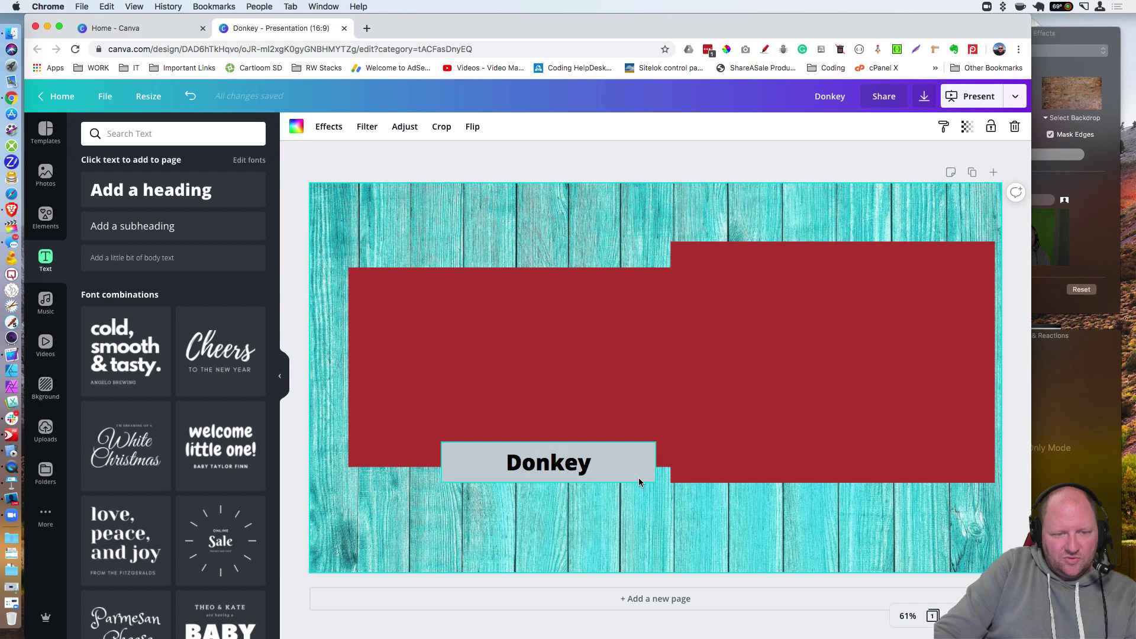
click(591, 467)
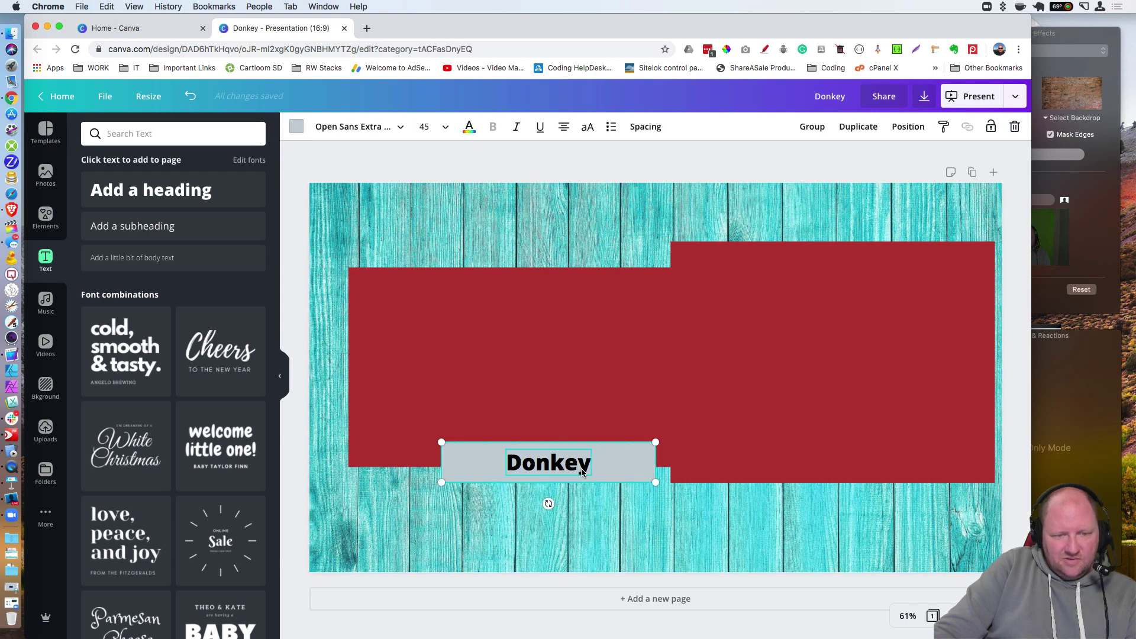
drag(621, 471, 911, 486)
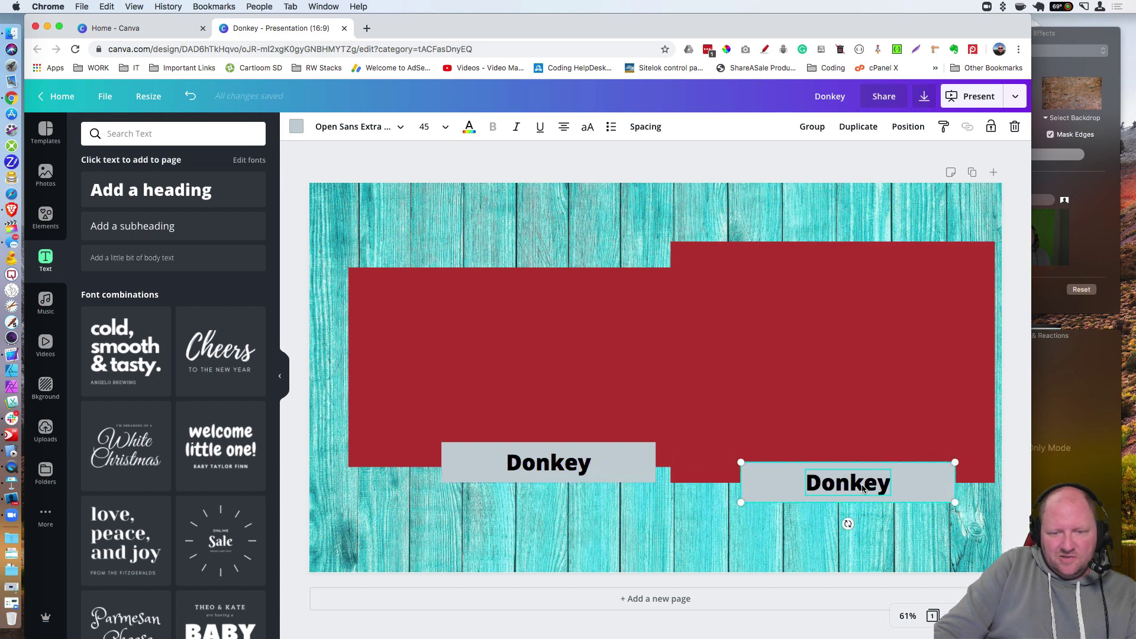
- Replace the copied word with the second participant's name
click(701, 537)
click(835, 484)
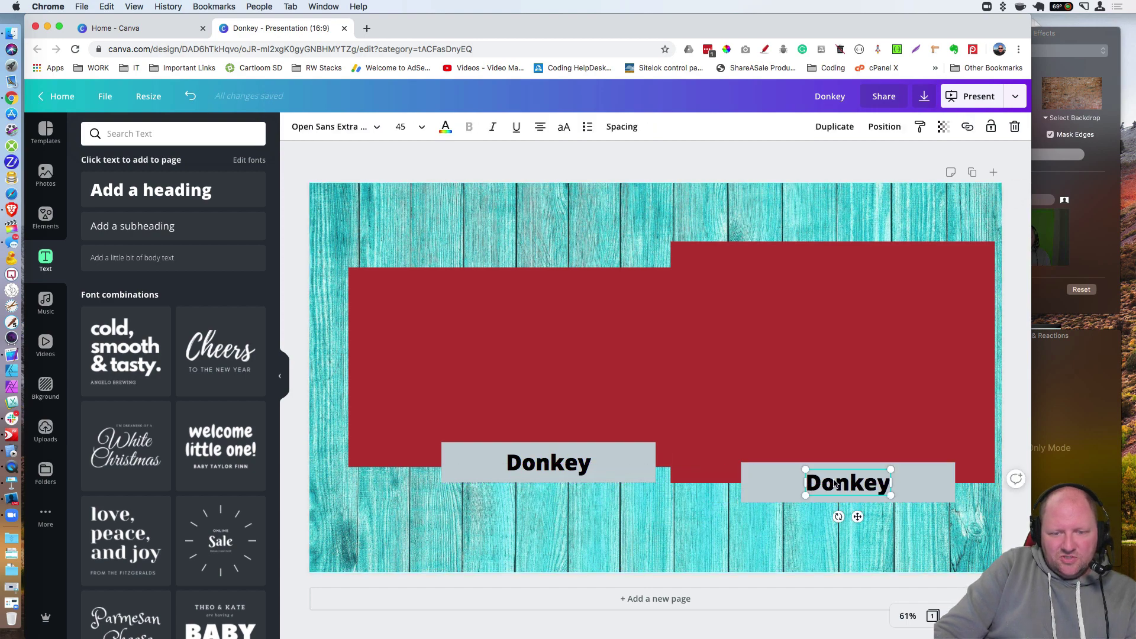
double_click(835, 482)
text(Rob)
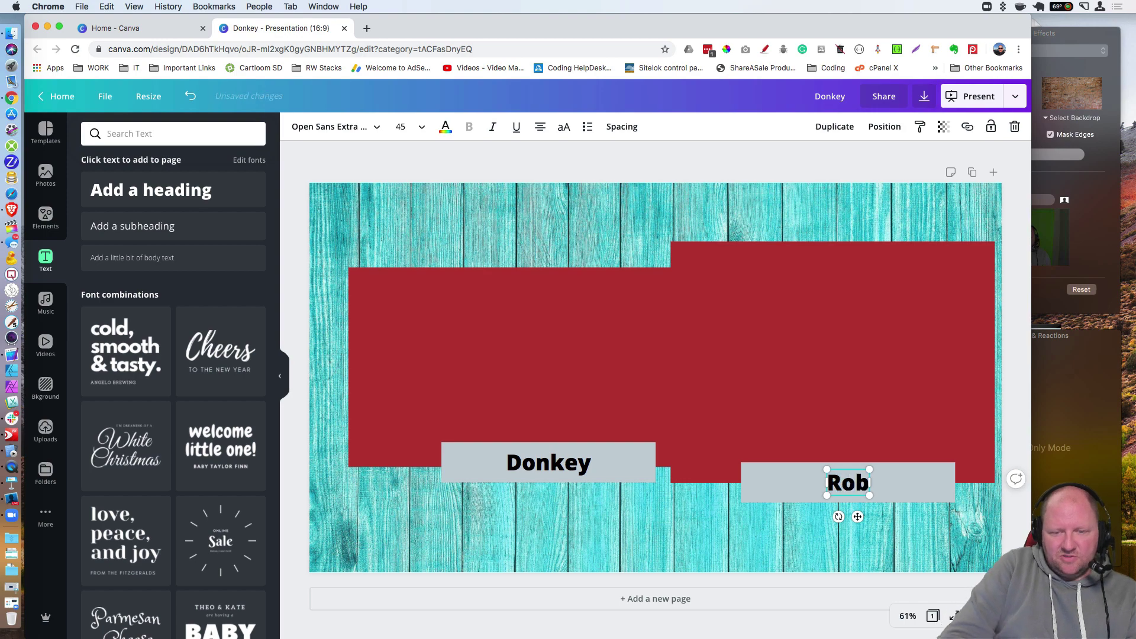
click(682, 559)
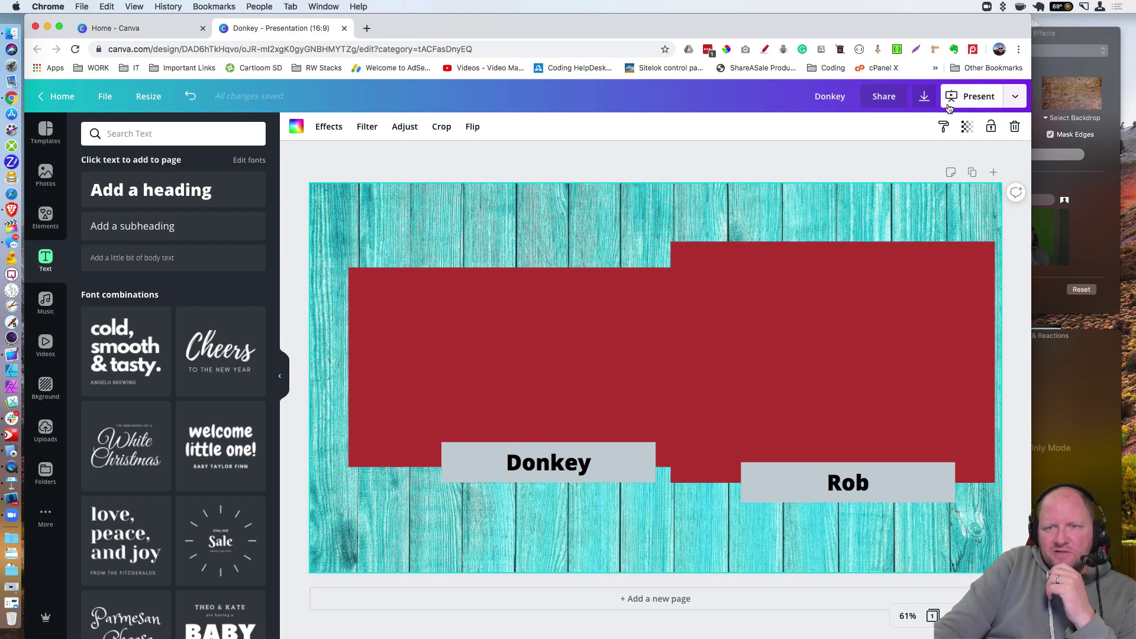
- Download the design as a PNG instead of PDF Standard, saved as Donkey (1).png
click(925, 97)
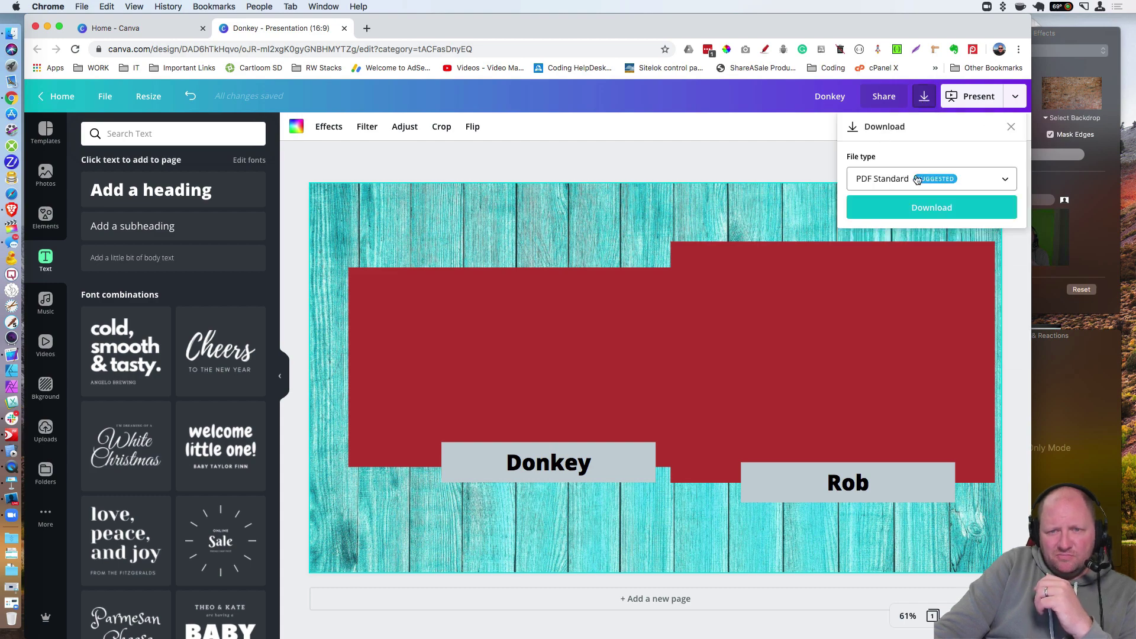
click(1004, 183)
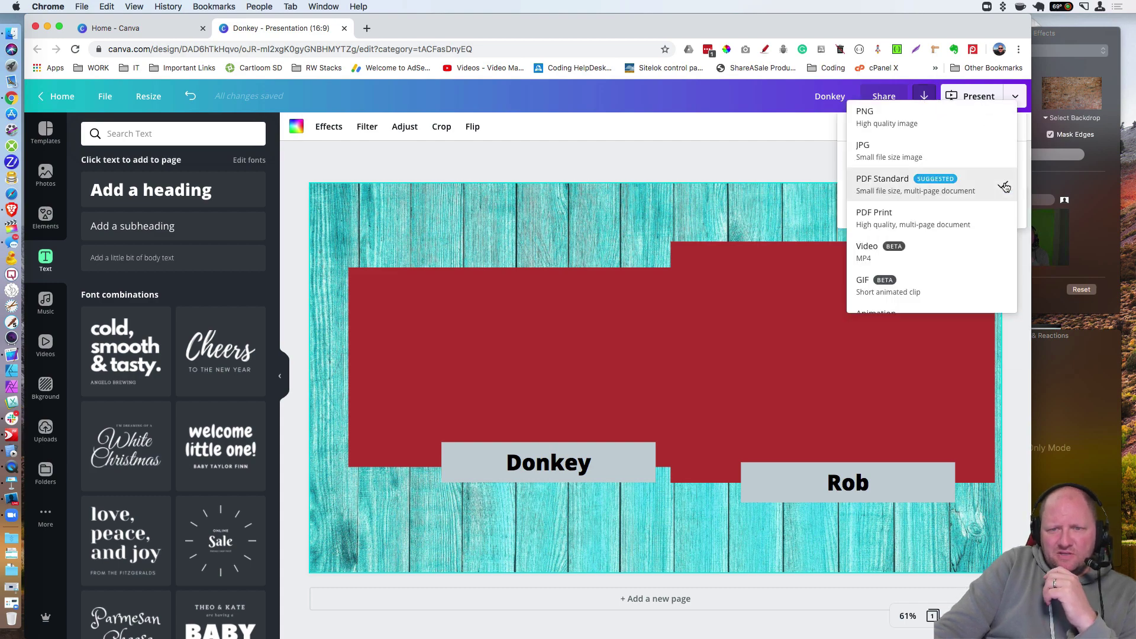
click(928, 123)
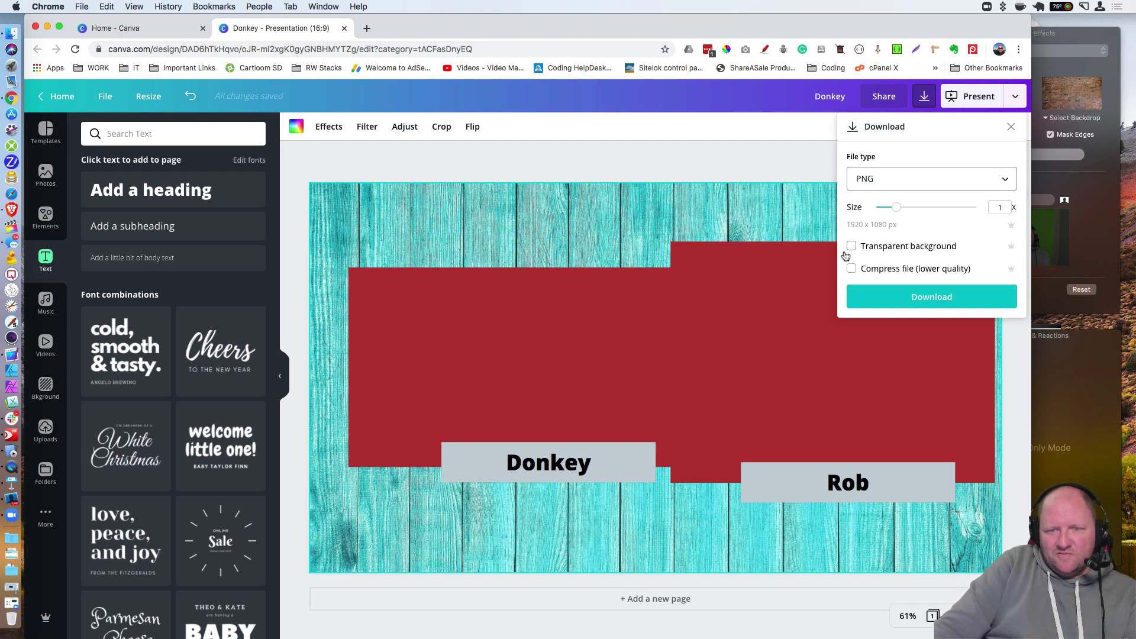
click(927, 302)
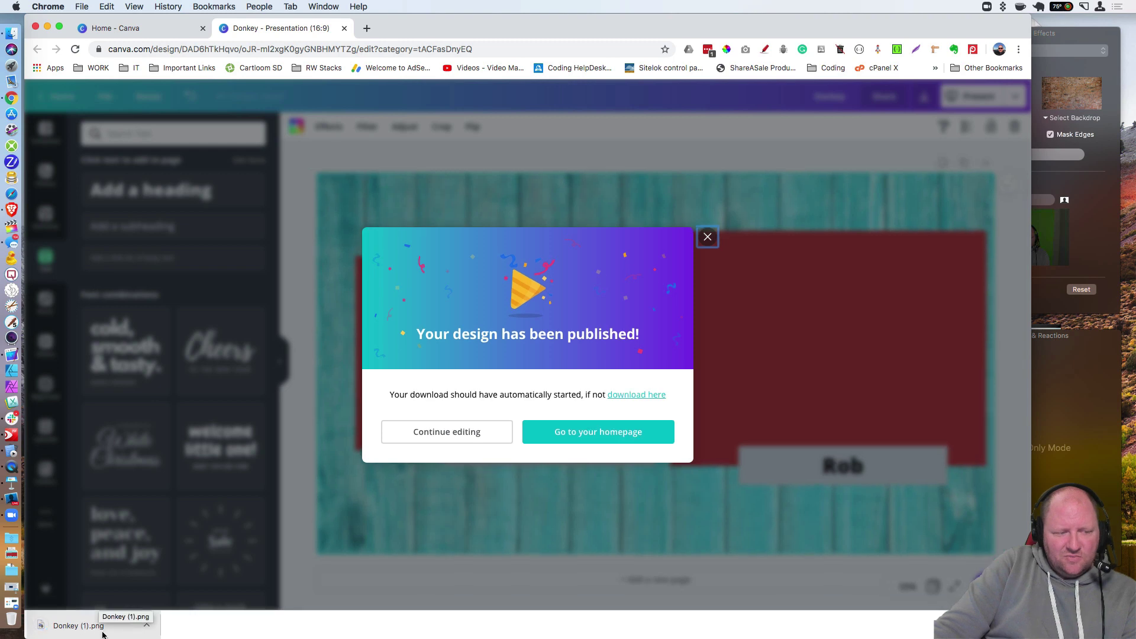
- Open Donkey (1).png from Downloads in Preview using Open With
click(11, 34)
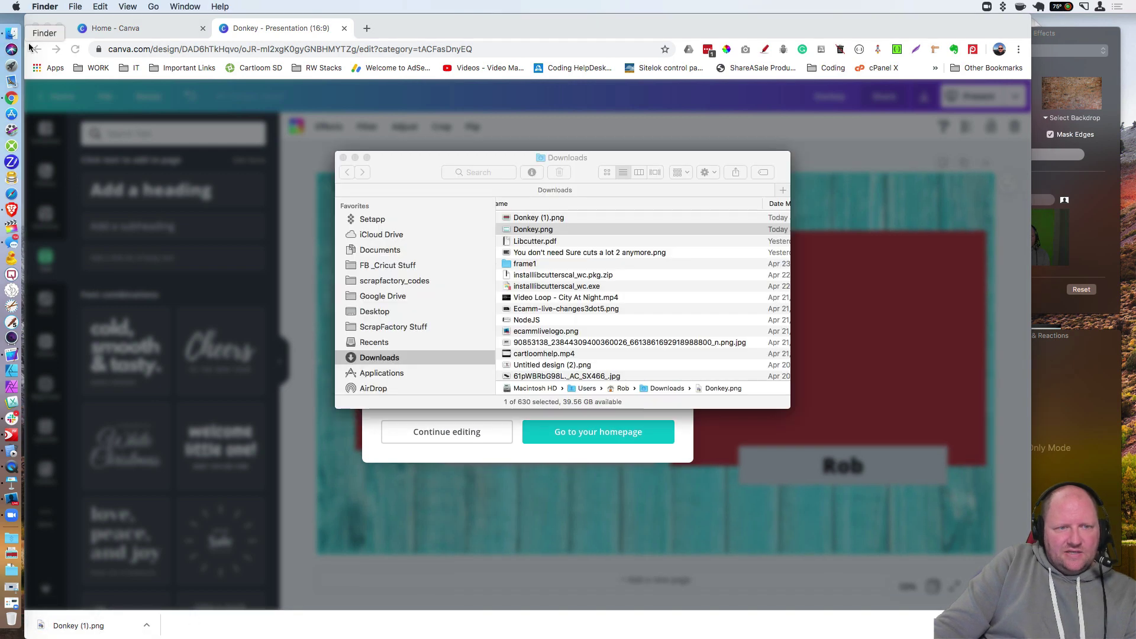
click(520, 218)
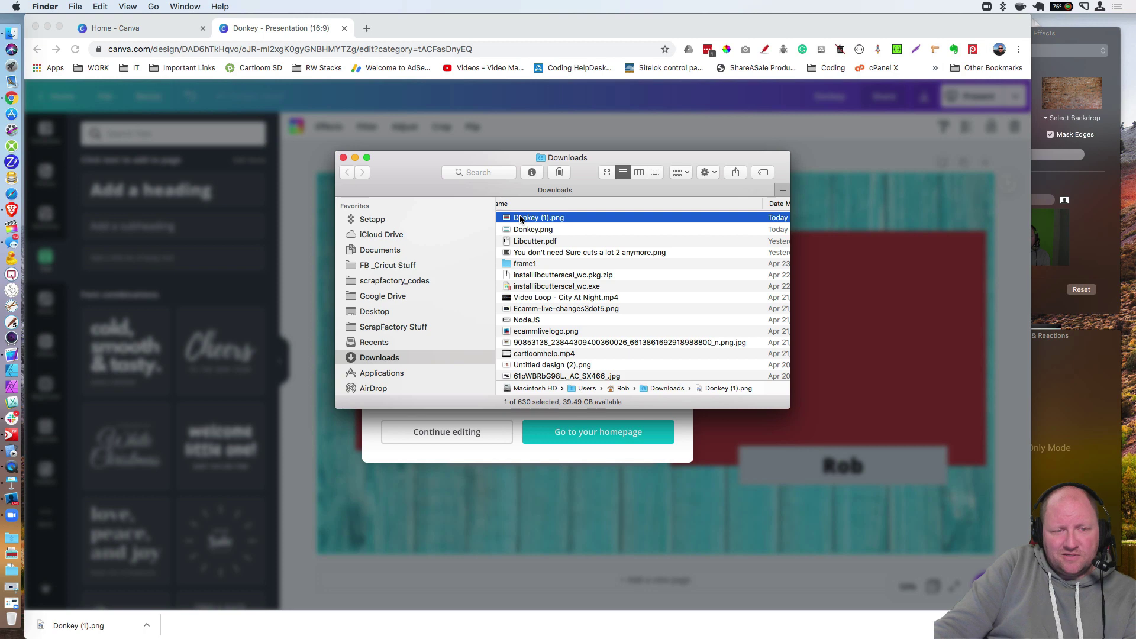
right_click(520, 218)
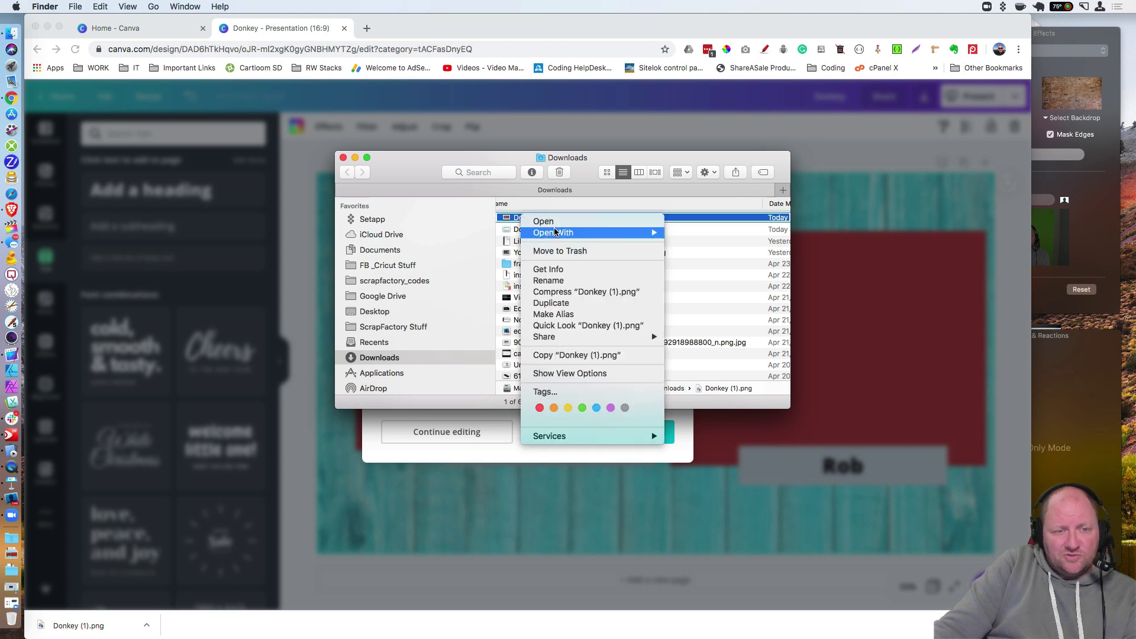
mouse_move(563, 233)
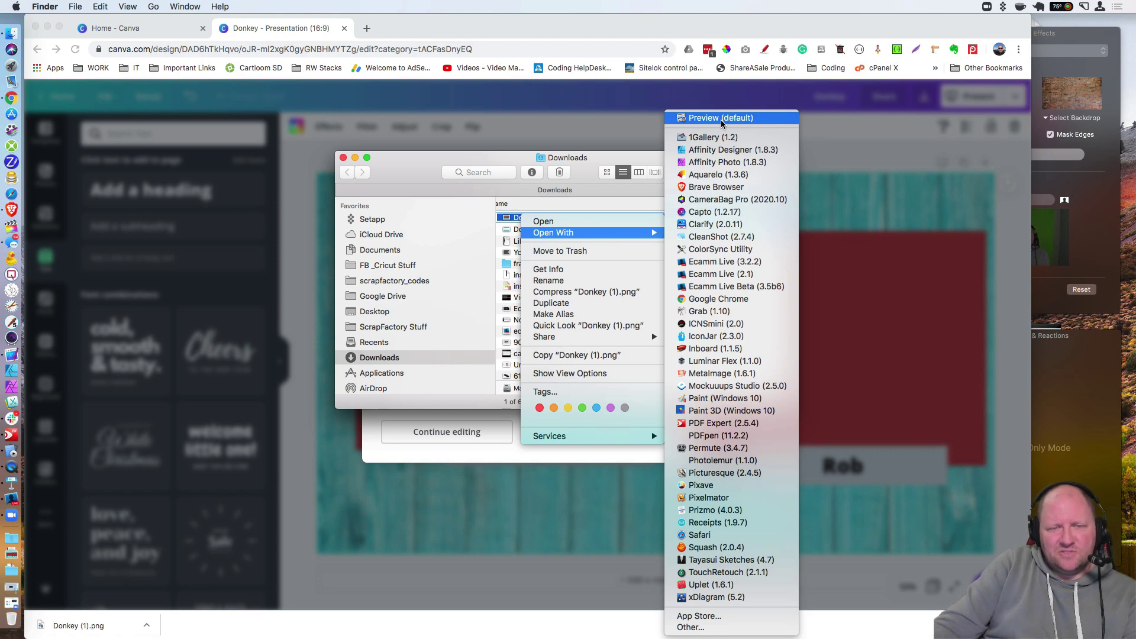
click(721, 118)
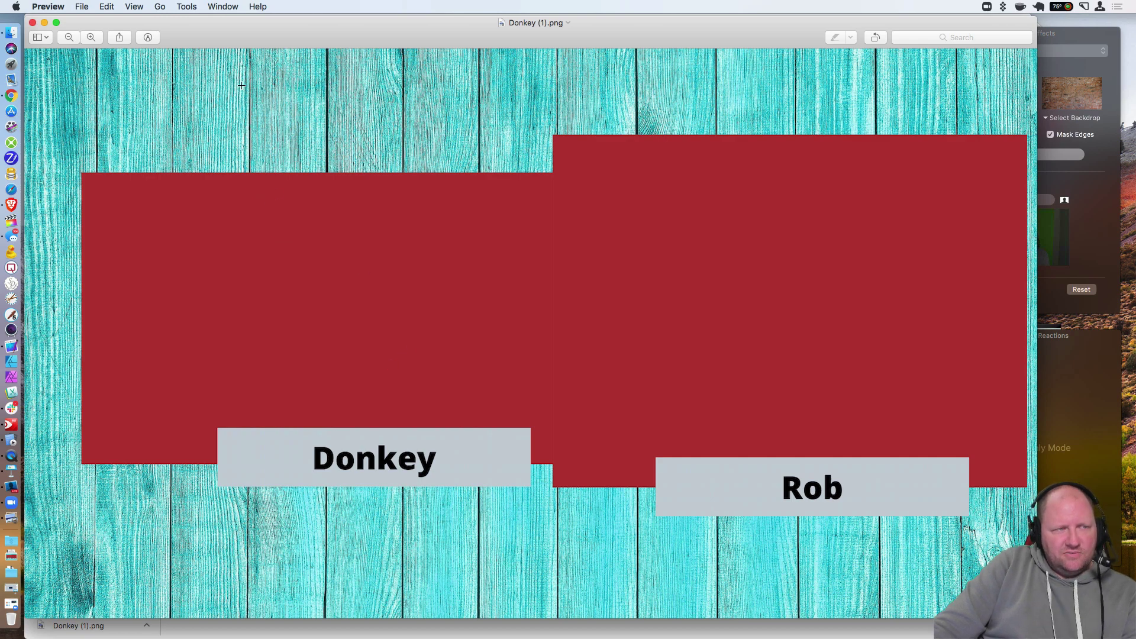
- Add the Markup button to Preview's toolbar and turn on the markup tools
click(152, 37)
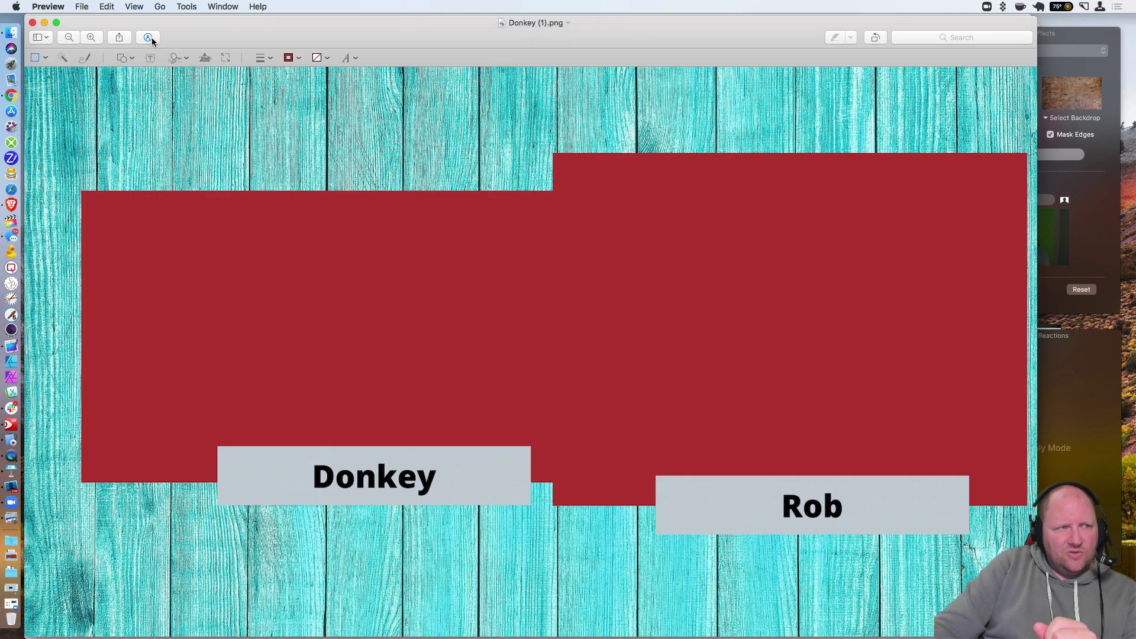
click(151, 37)
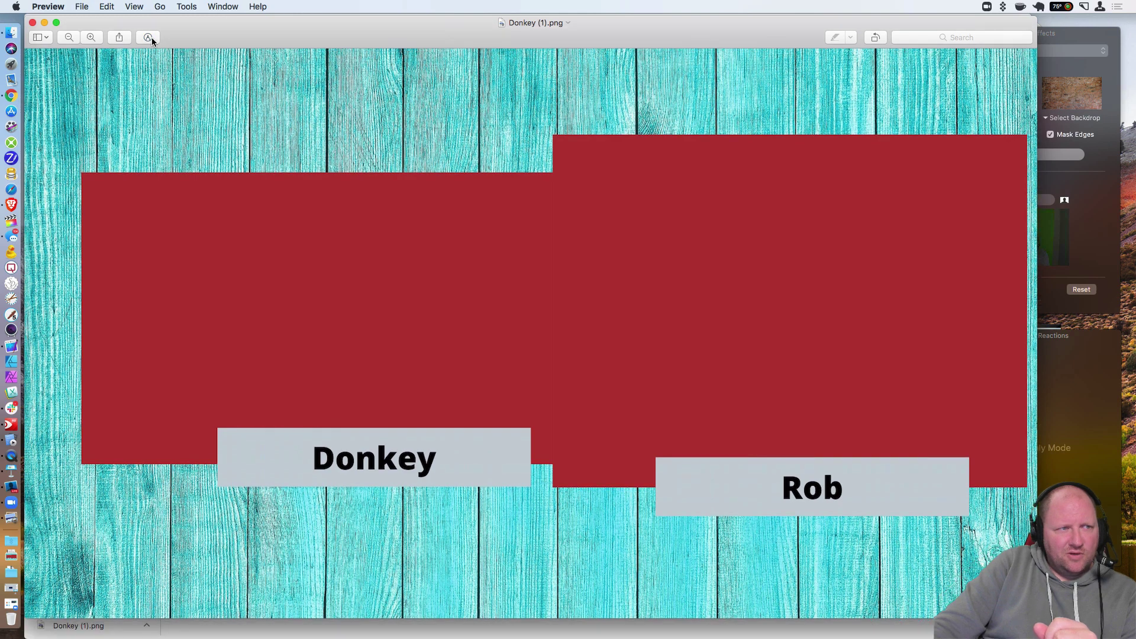
click(153, 38)
click(157, 35)
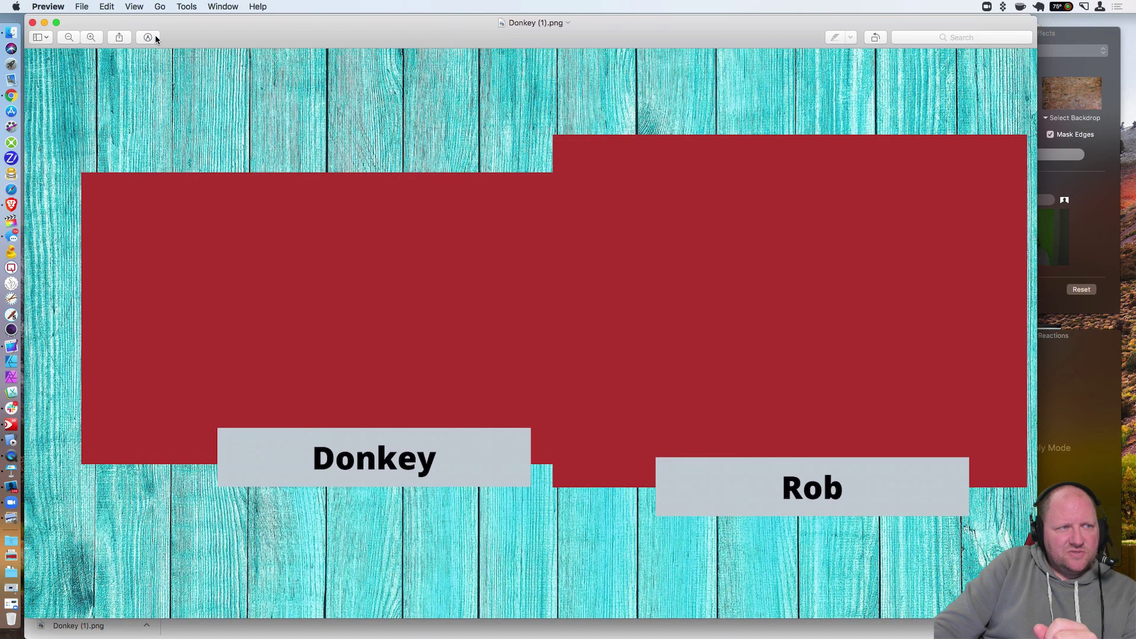
right_click(228, 26)
click(263, 74)
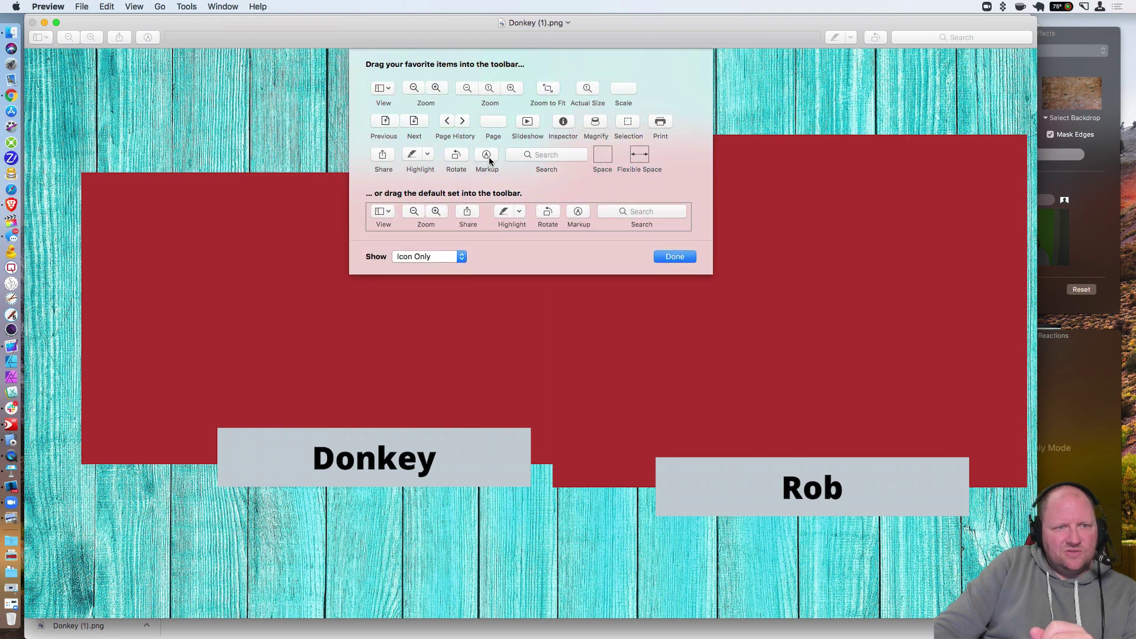
drag(486, 155, 222, 46)
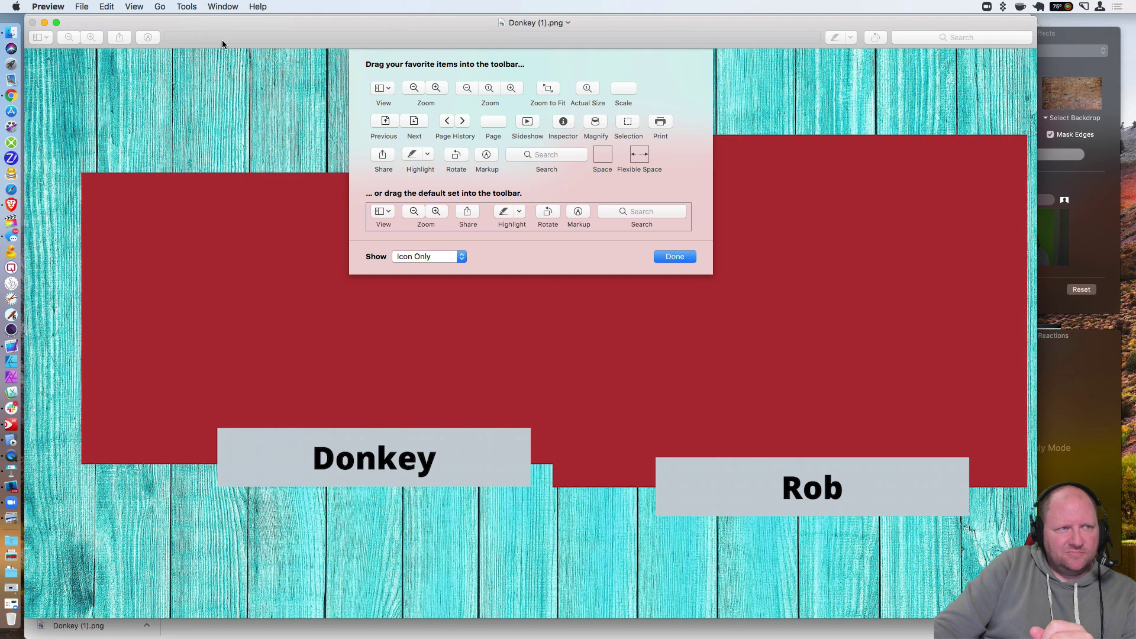
click(675, 256)
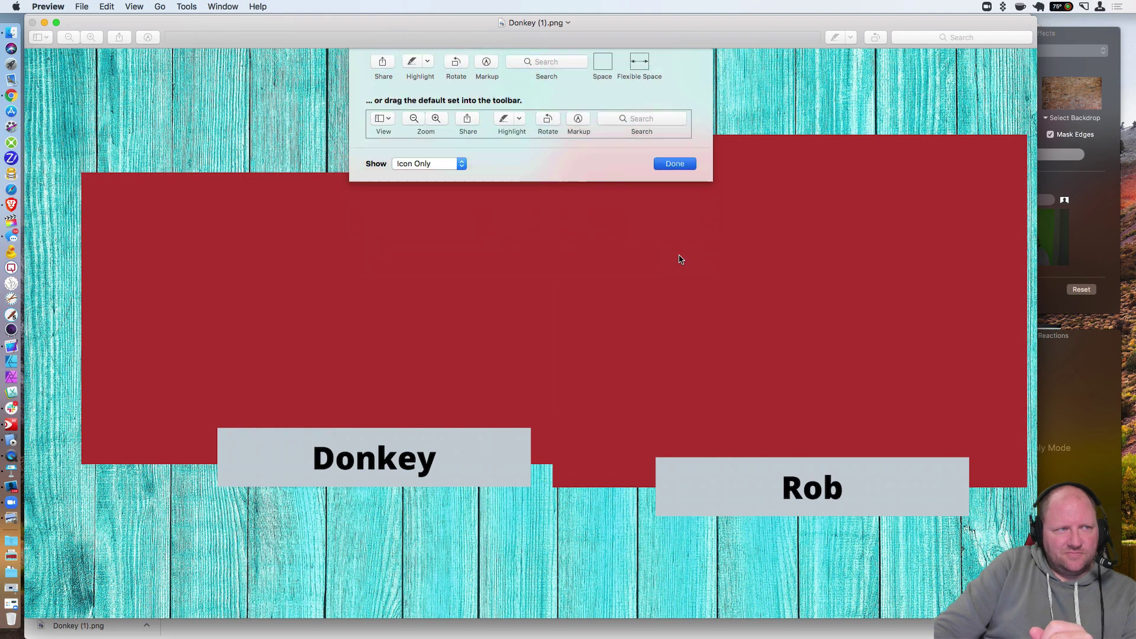
click(149, 38)
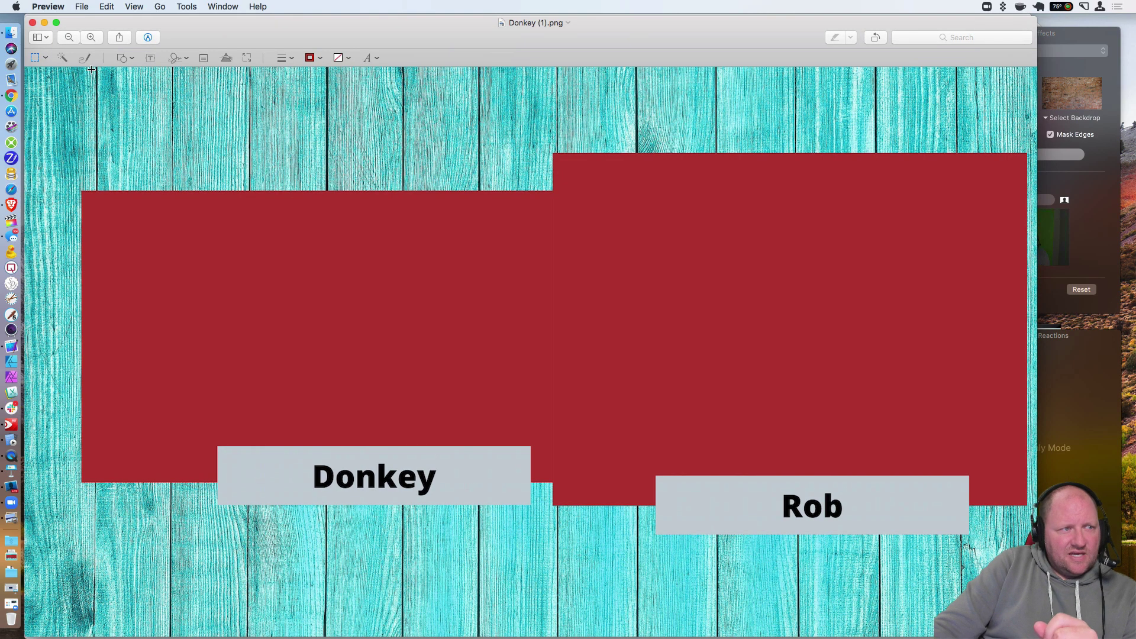
- Cut both red boxes out as transparent areas with Instant Alpha, then save the image
click(63, 59)
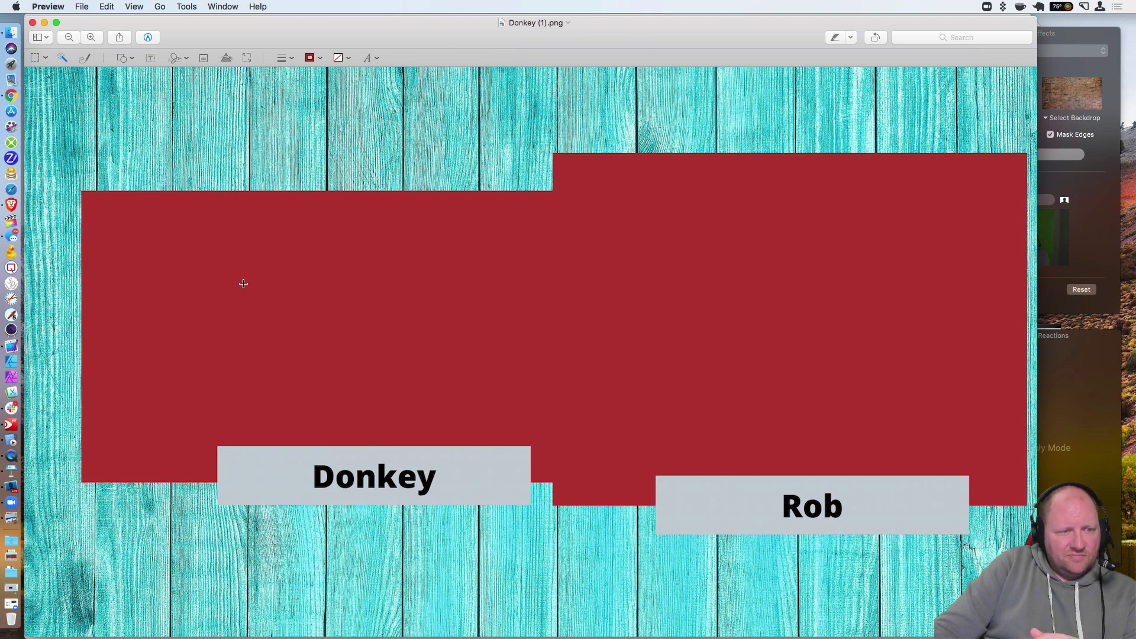
drag(241, 284, 282, 291)
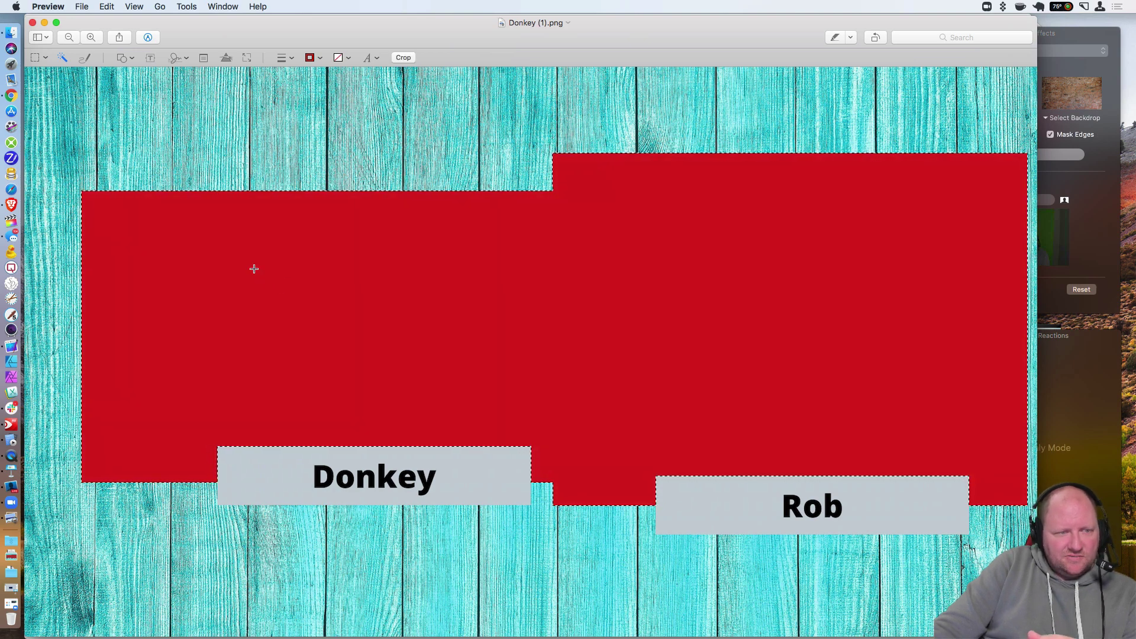
drag(286, 286, 449, 285)
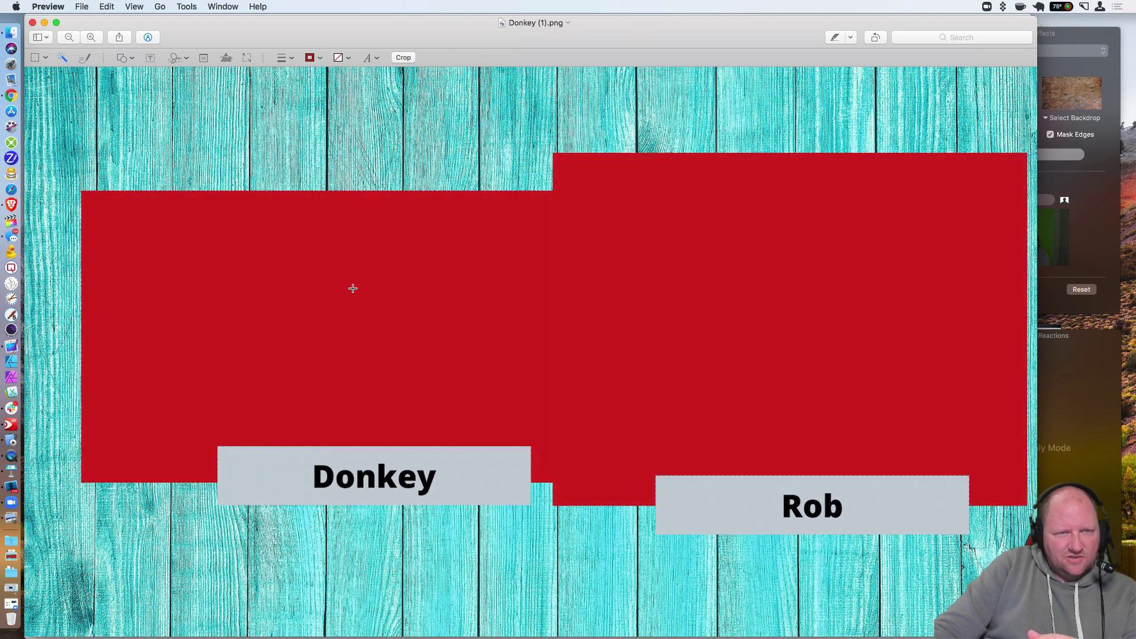
drag(353, 286, 349, 403)
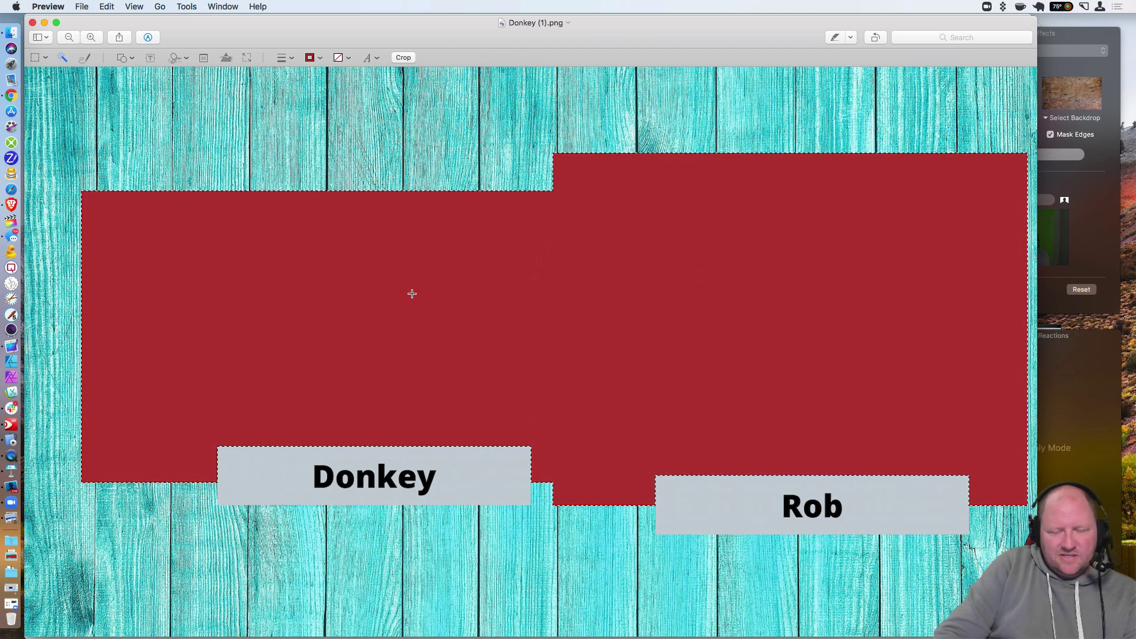
key(Delete)
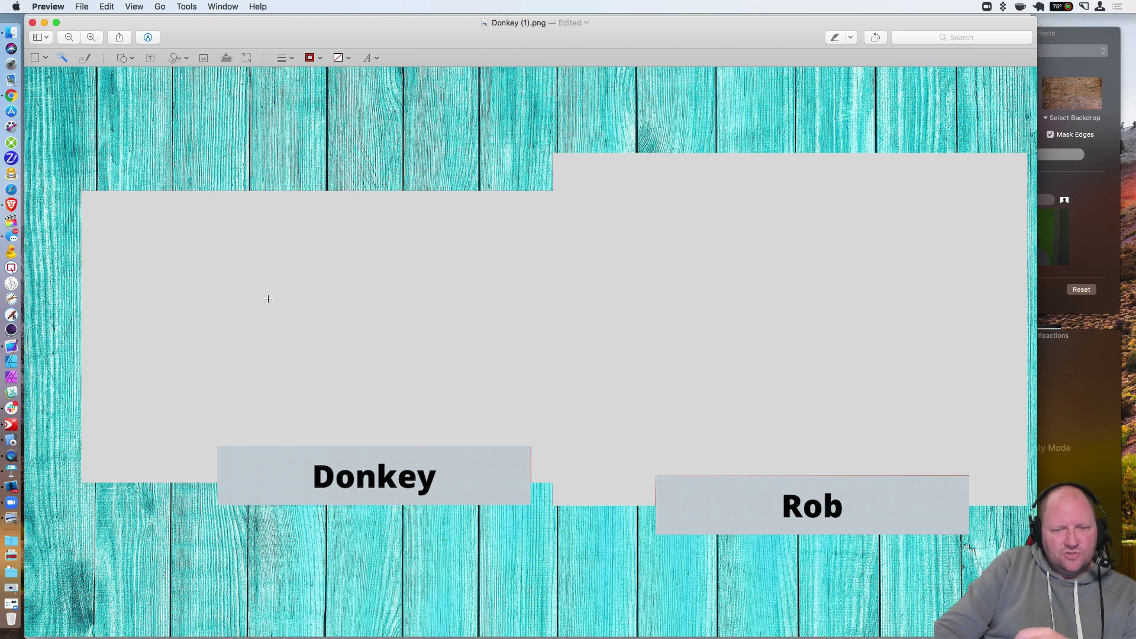
click(82, 6)
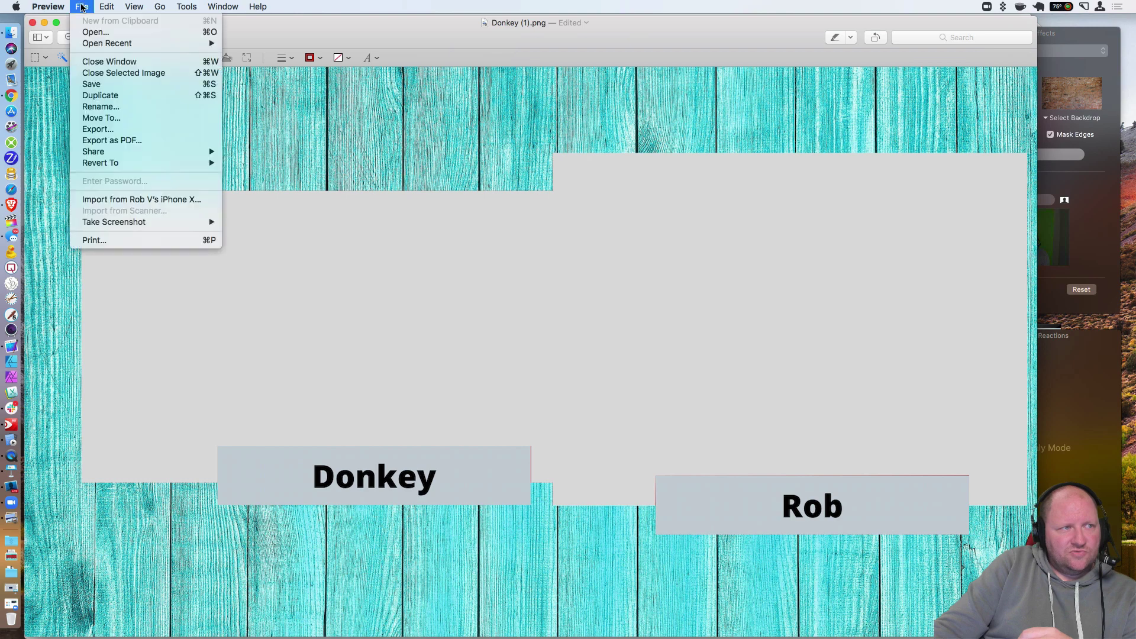
click(131, 84)
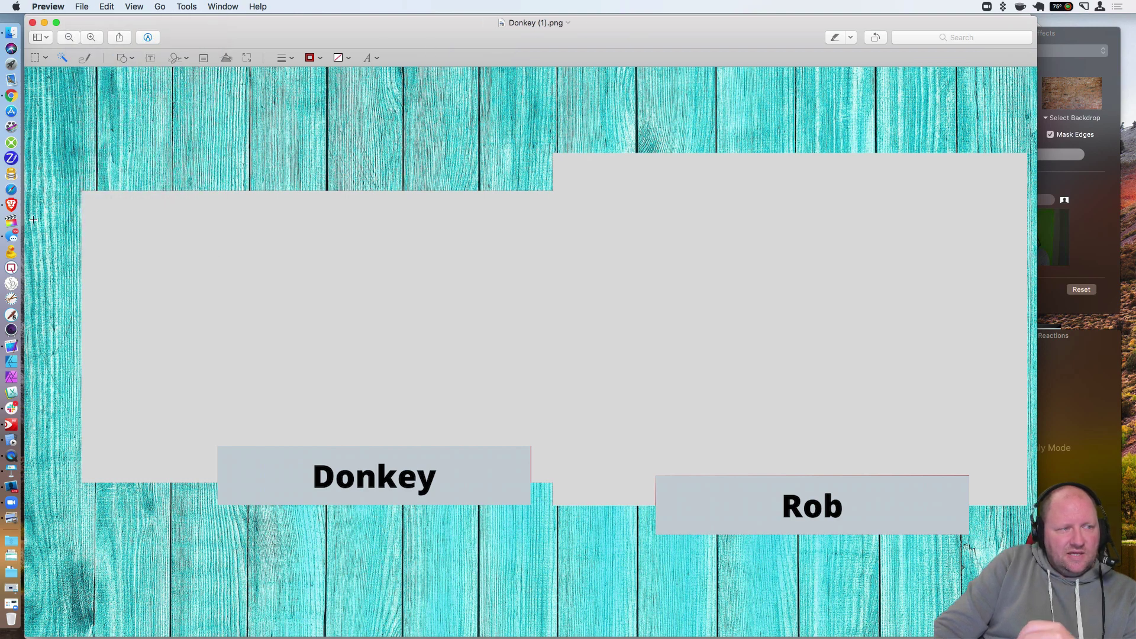
- Close Preview and start adding a new image overlay from Ecamm Live's Overlays panel
click(32, 22)
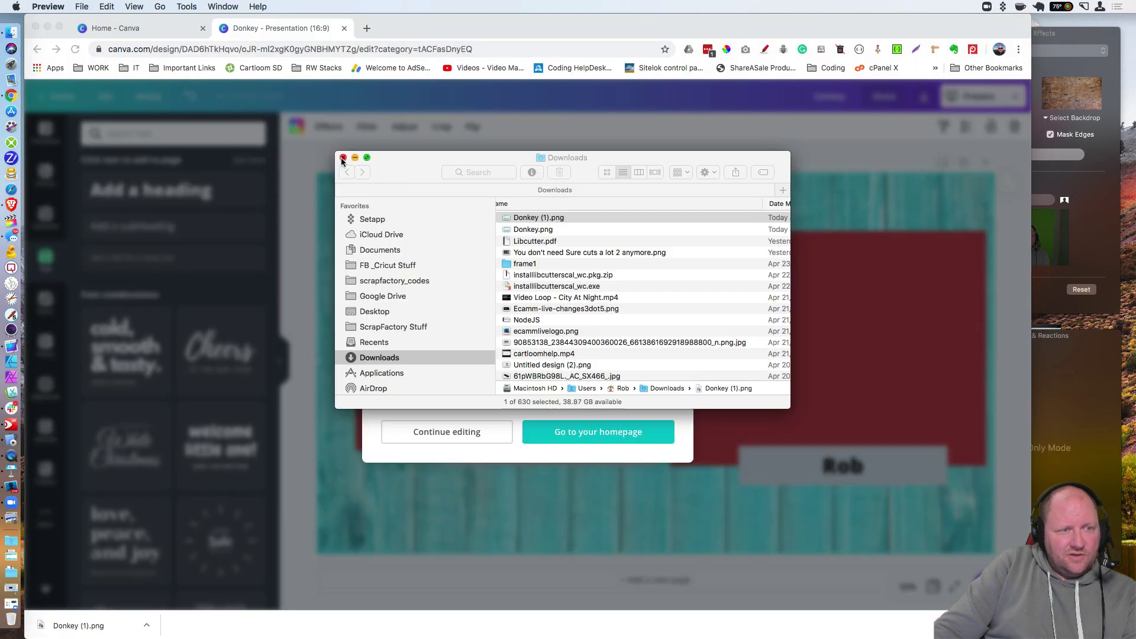
click(12, 489)
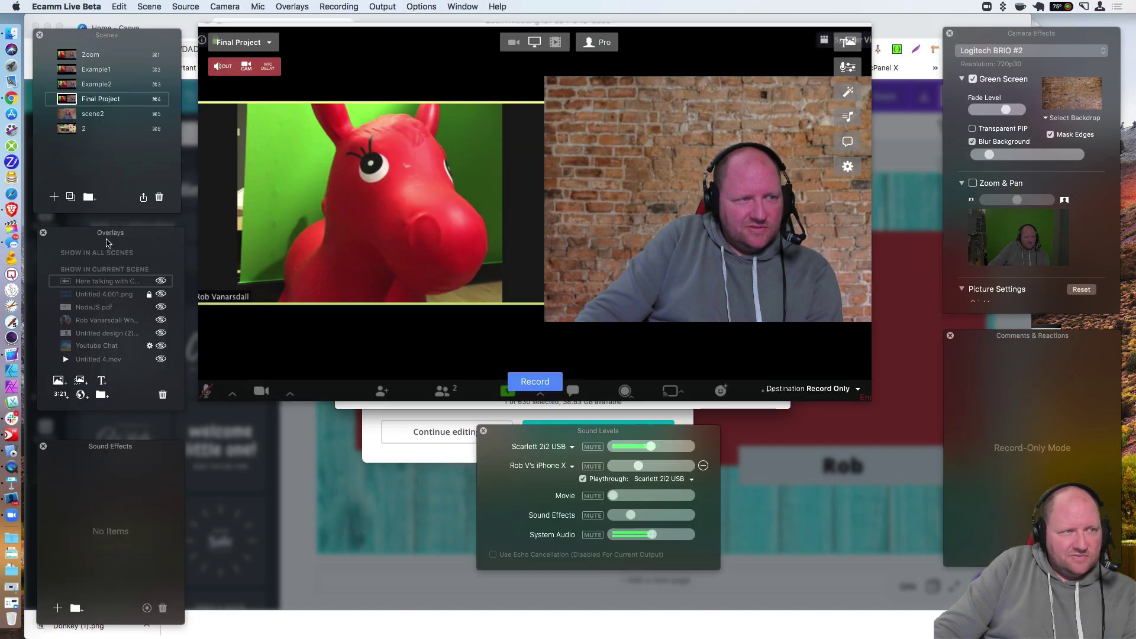
click(459, 8)
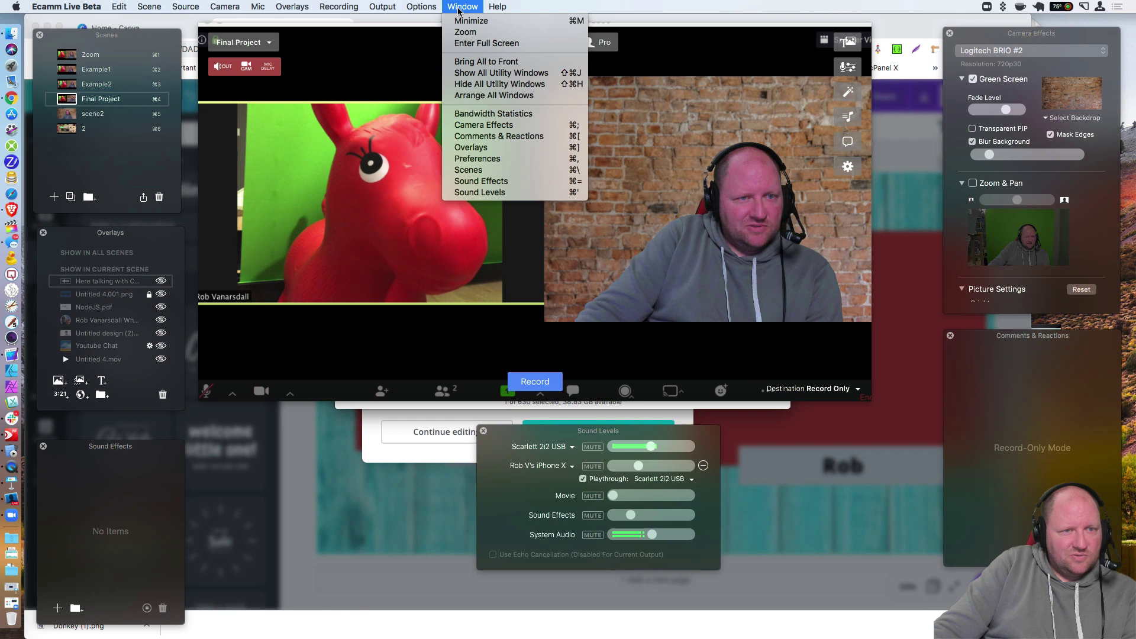
click(148, 241)
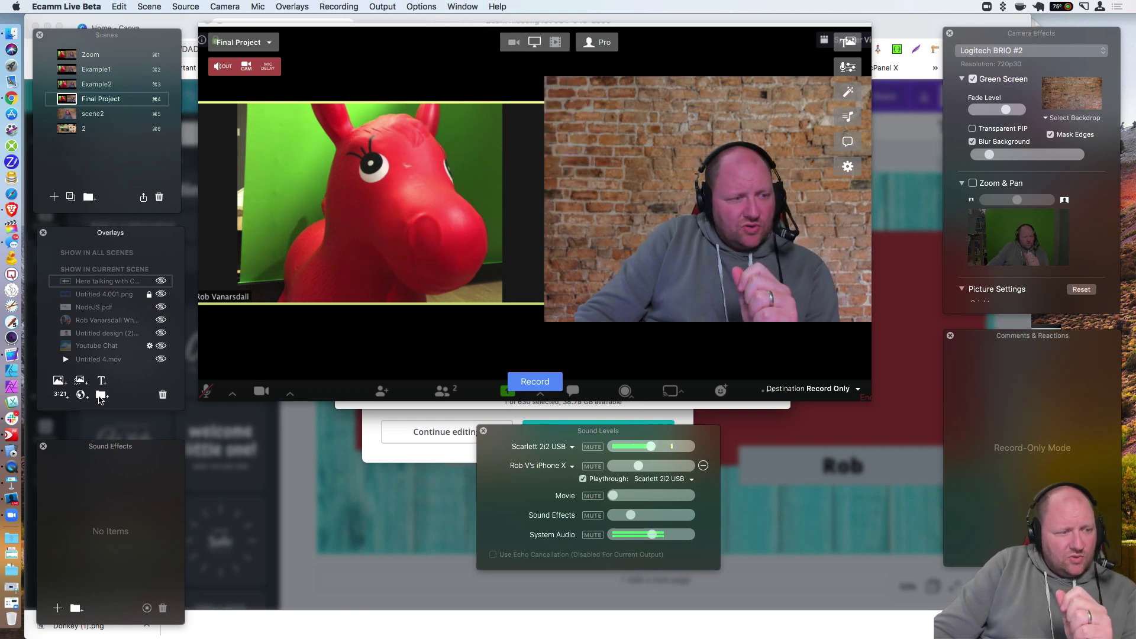
click(58, 382)
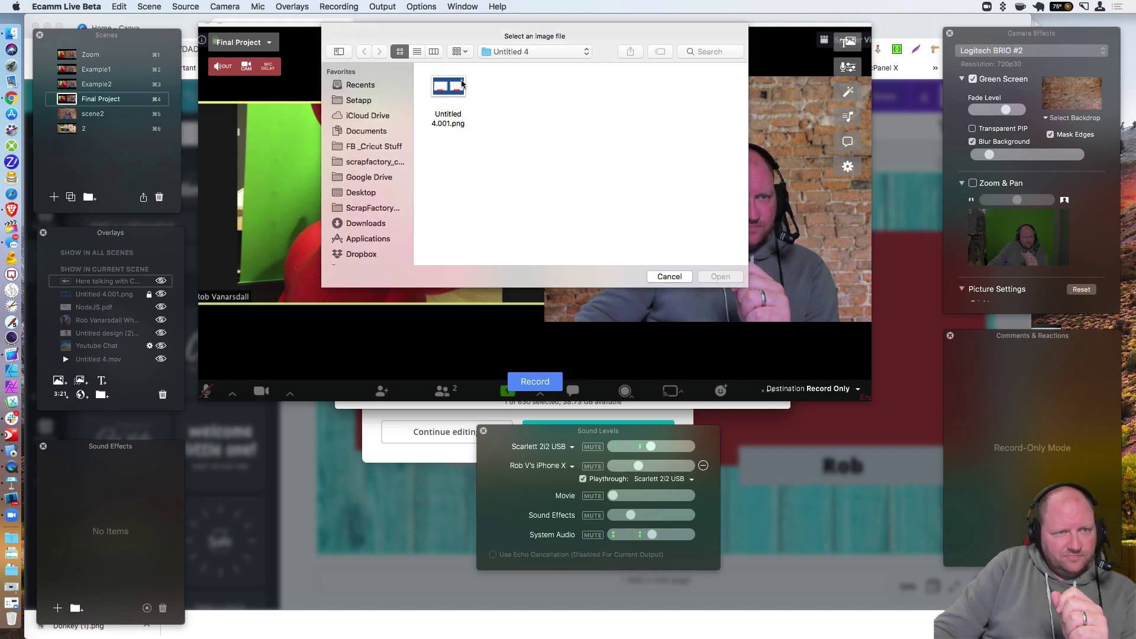
- Load Donkey (1).png from Downloads as the scene's overlay
click(347, 227)
click(450, 87)
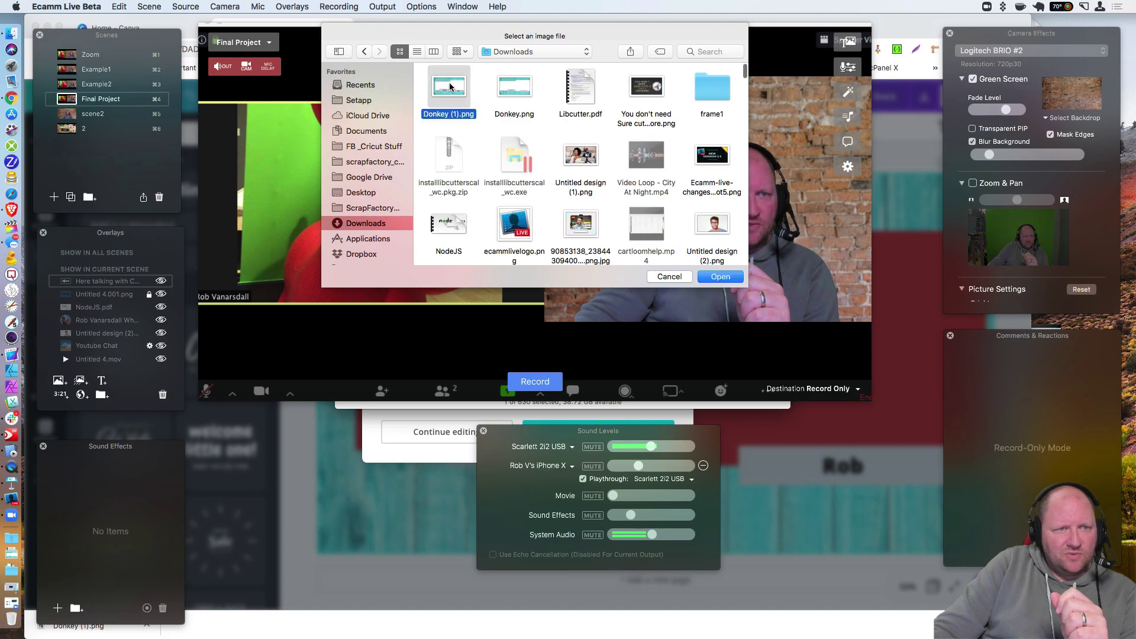
double_click(450, 87)
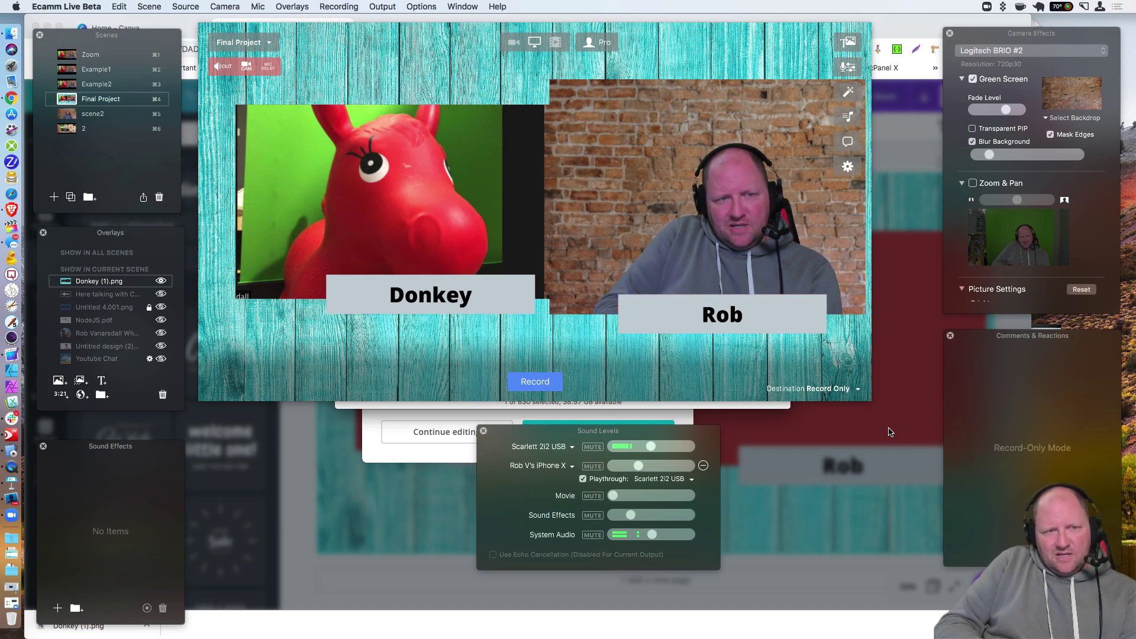
mouse_move(643, 158)
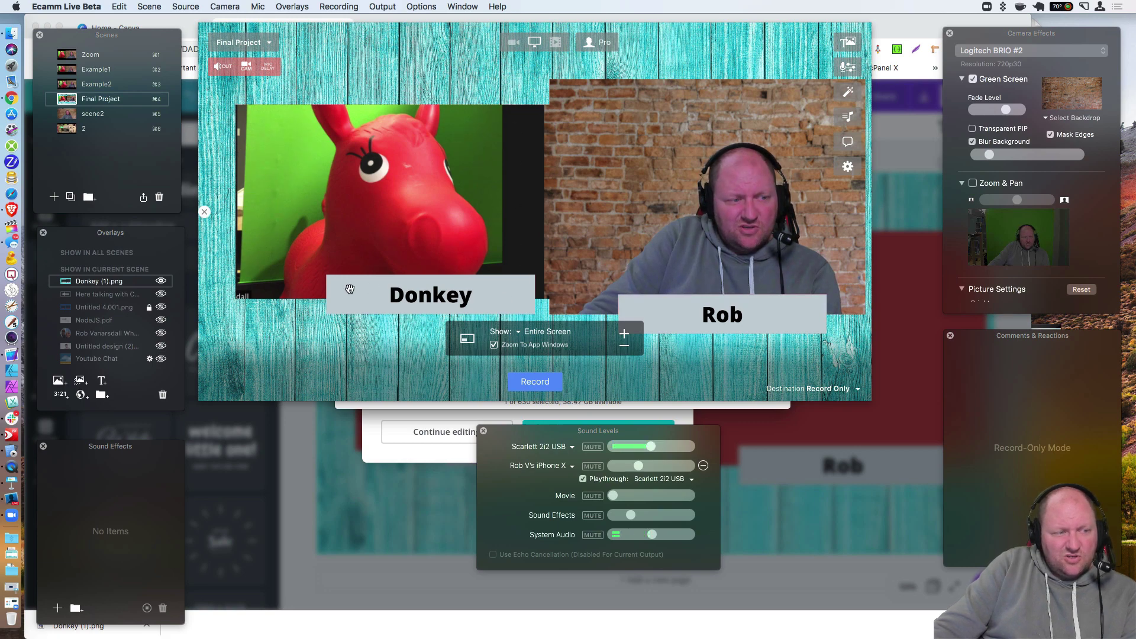
- Back in Canva, narrow the left red box so a wood strip separates the two boxes
click(423, 408)
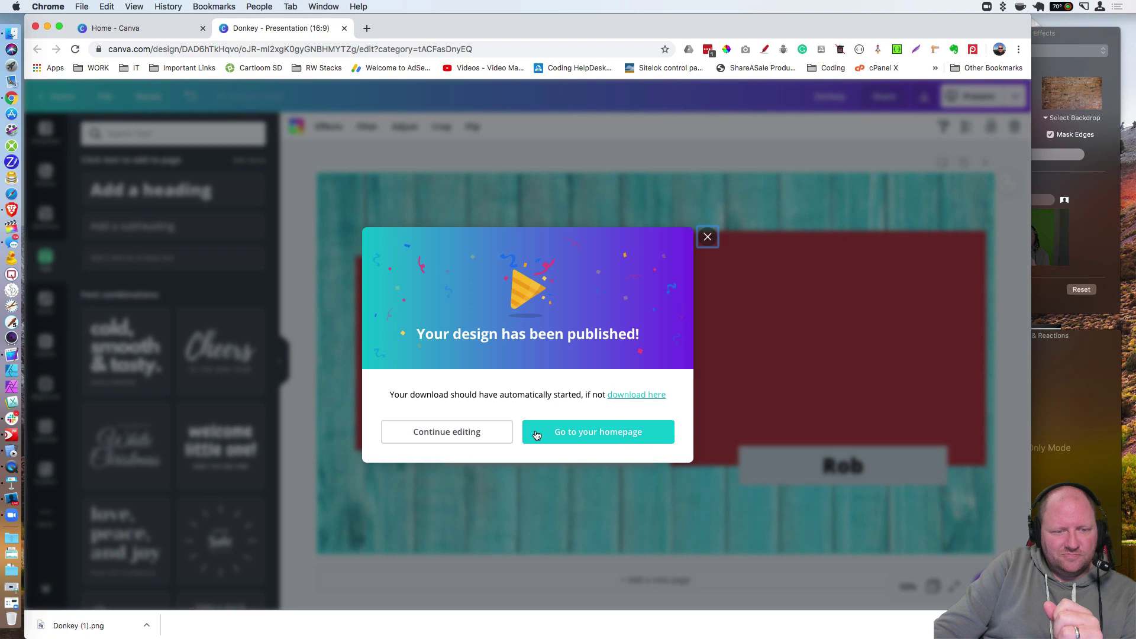
click(707, 237)
click(661, 306)
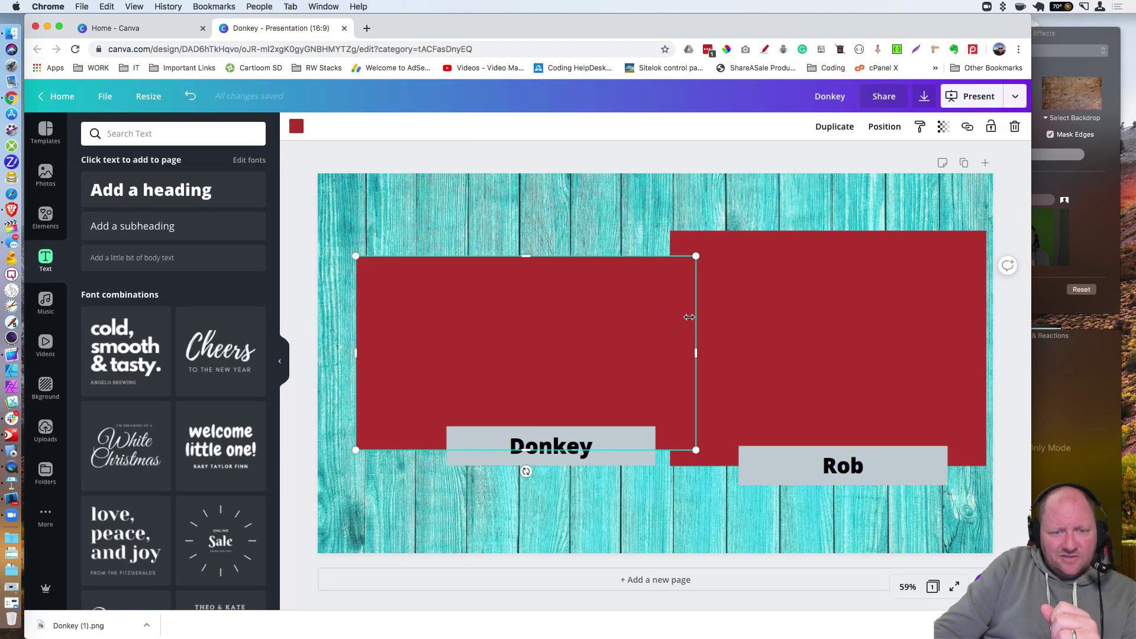
mouse_move(680, 351)
mouse_down()
mouse_move(636, 350)
mouse_move(685, 347)
mouse_up()
click(675, 347)
click(658, 503)
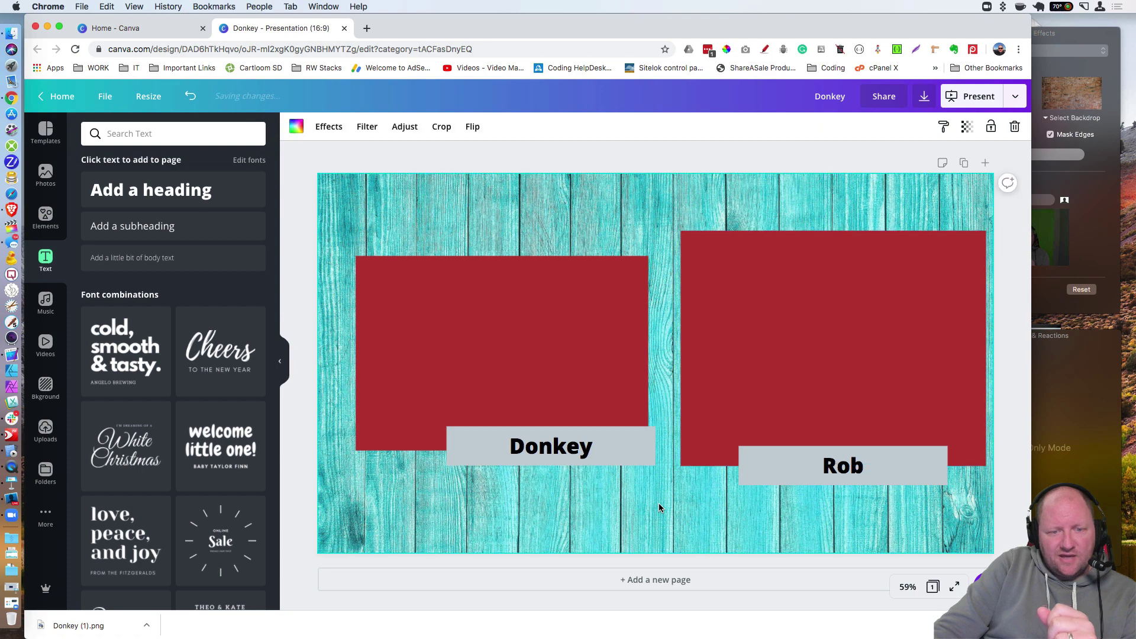